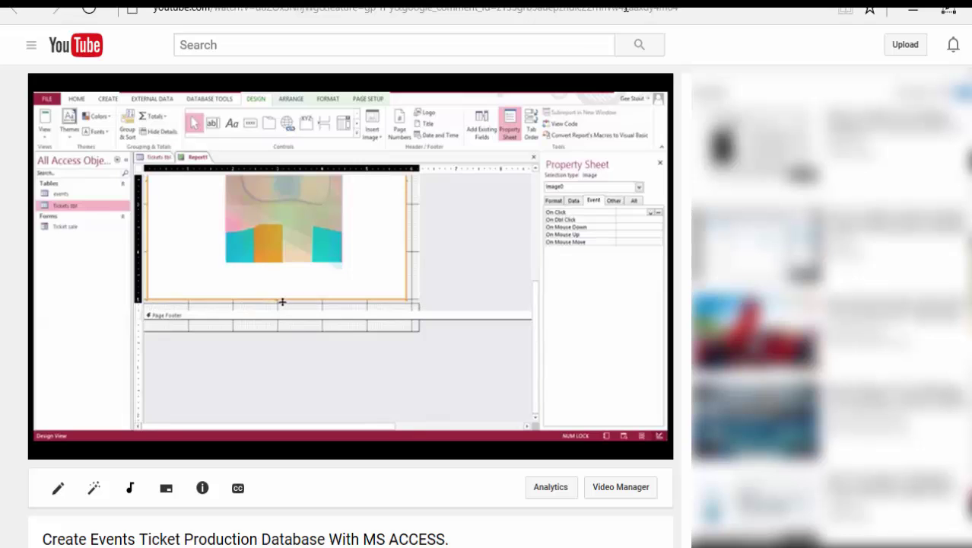
- Scroll the video page down to the viewer's comment asking about sequential ticket numbers
scroll(432, 147, down, 3)
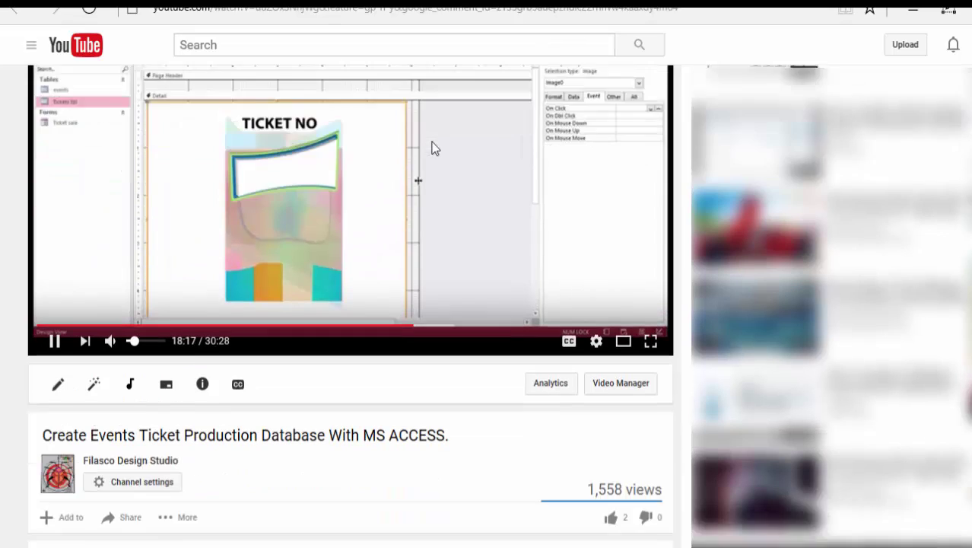
scroll(432, 147, down, 3)
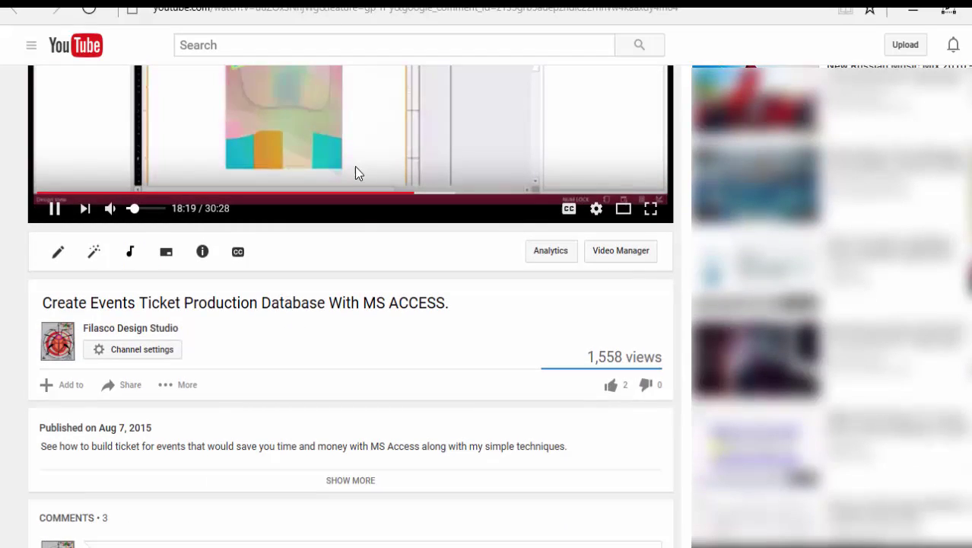
scroll(354, 173, up, 2)
scroll(352, 196, down, 4)
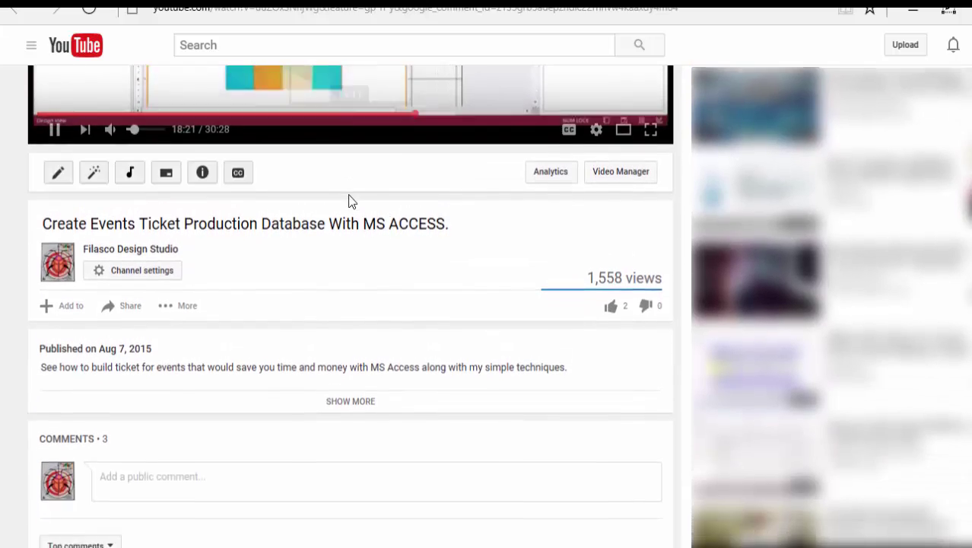
scroll(349, 202, up, 2)
scroll(347, 205, down, 4)
scroll(338, 210, up, 4)
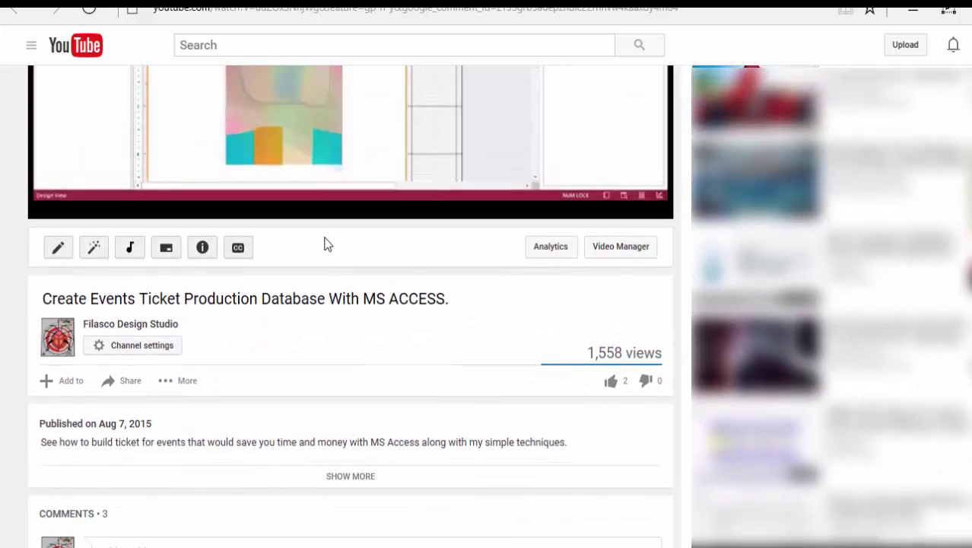
scroll(325, 242, down, 4)
scroll(325, 239, up, 8)
scroll(326, 243, down, 4)
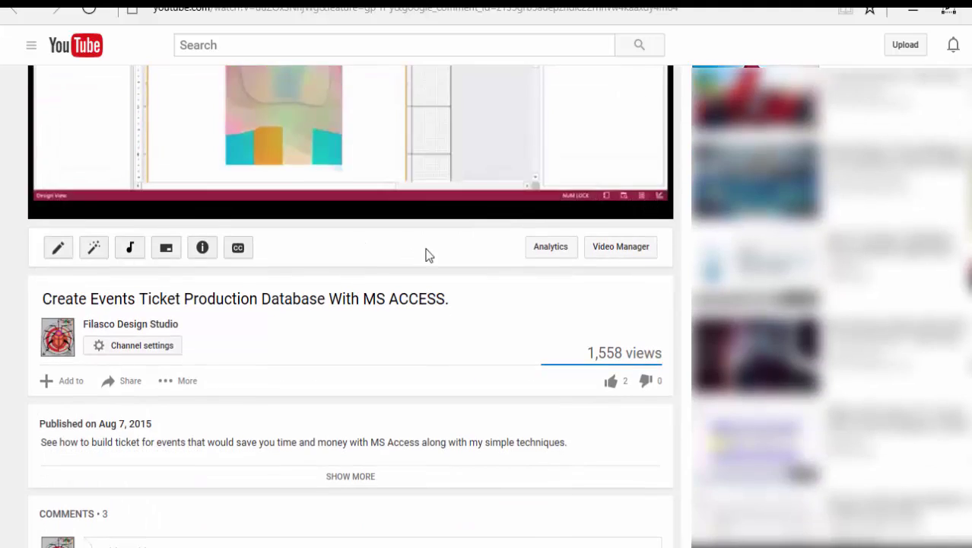
scroll(427, 256, up, 2)
scroll(431, 256, down, 2)
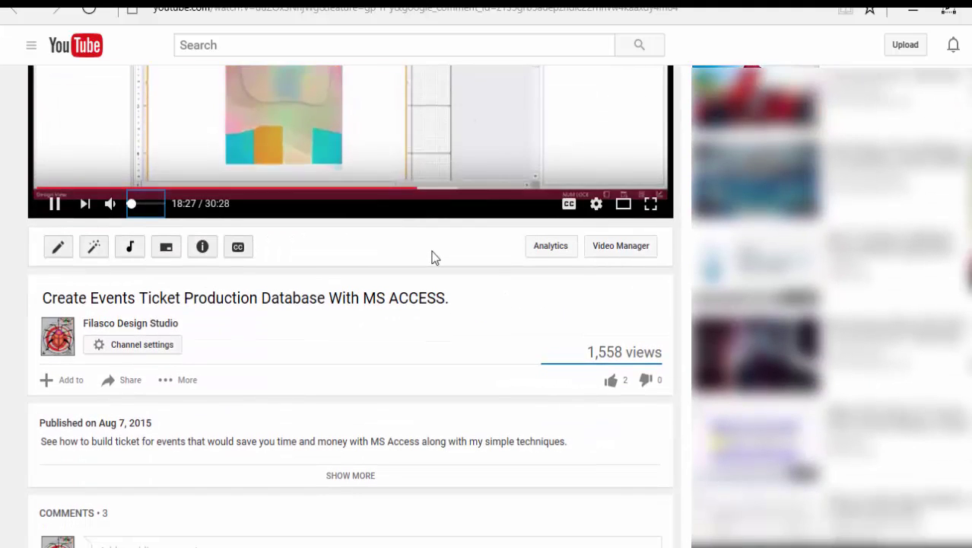
scroll(86, 237, down, 13)
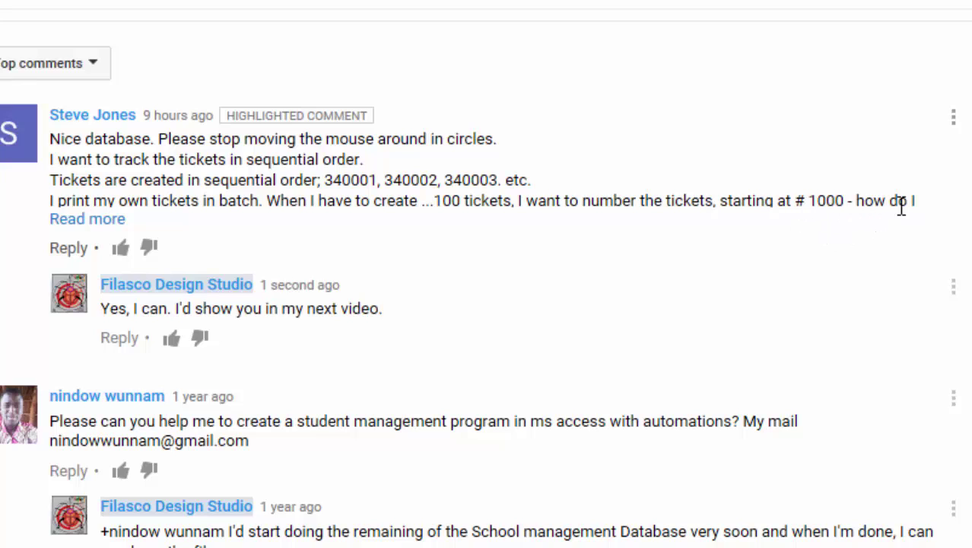
- Expand the comment and highlight the examples 340001–340003, # 1000 and the 1000 to 1100 range
click(113, 219)
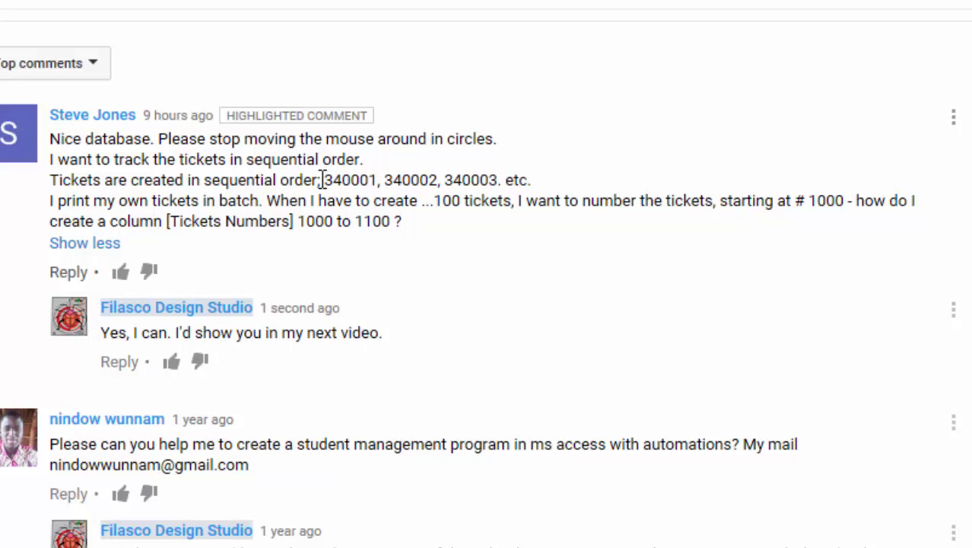
drag(323, 180, 475, 182)
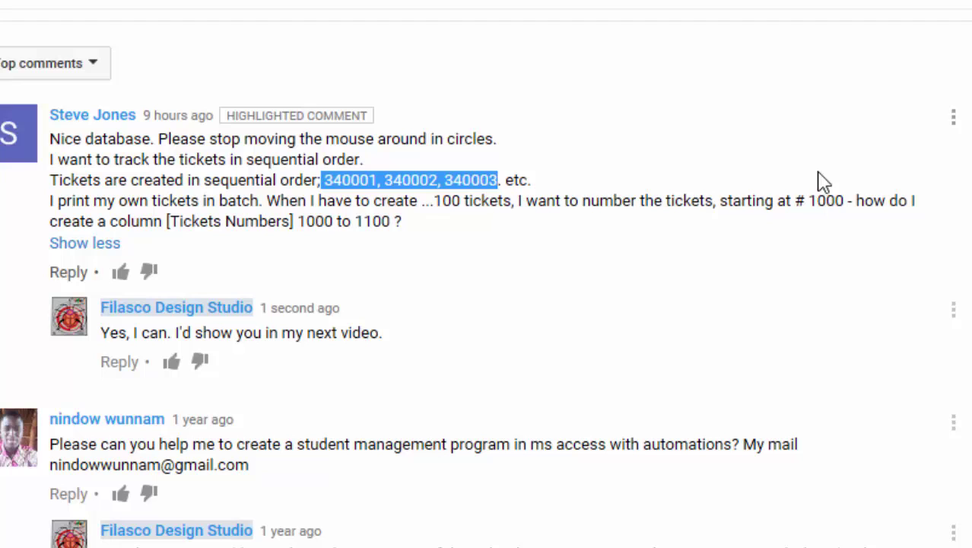
drag(795, 198, 848, 201)
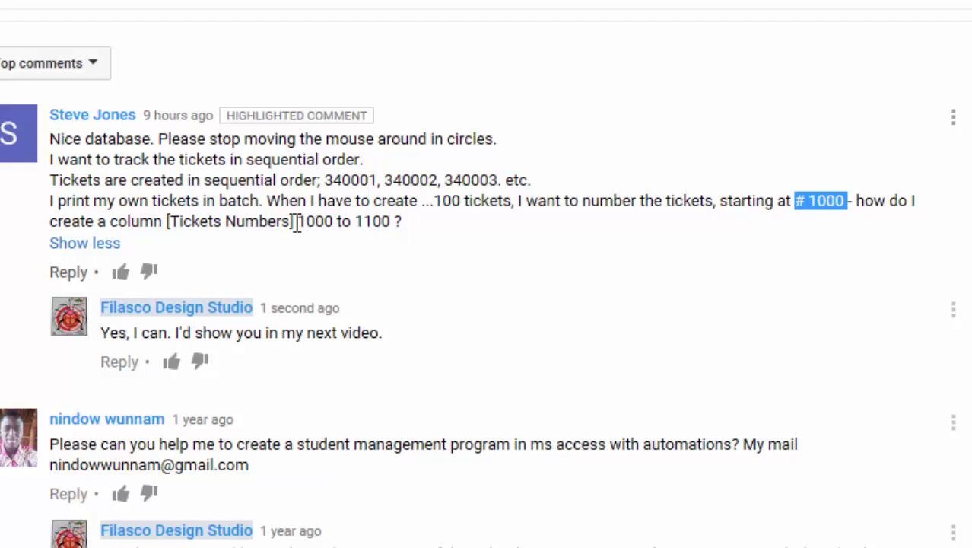
drag(299, 222, 378, 220)
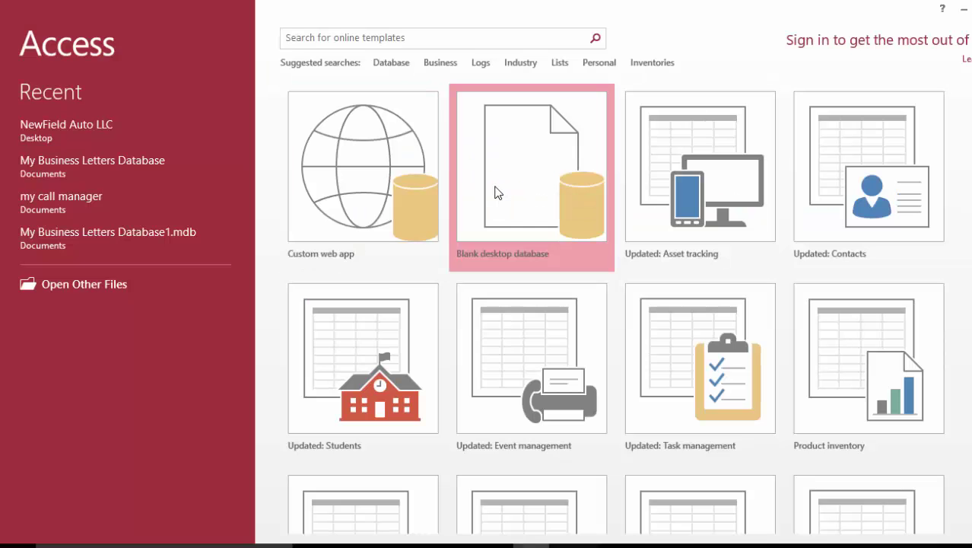
click(497, 191)
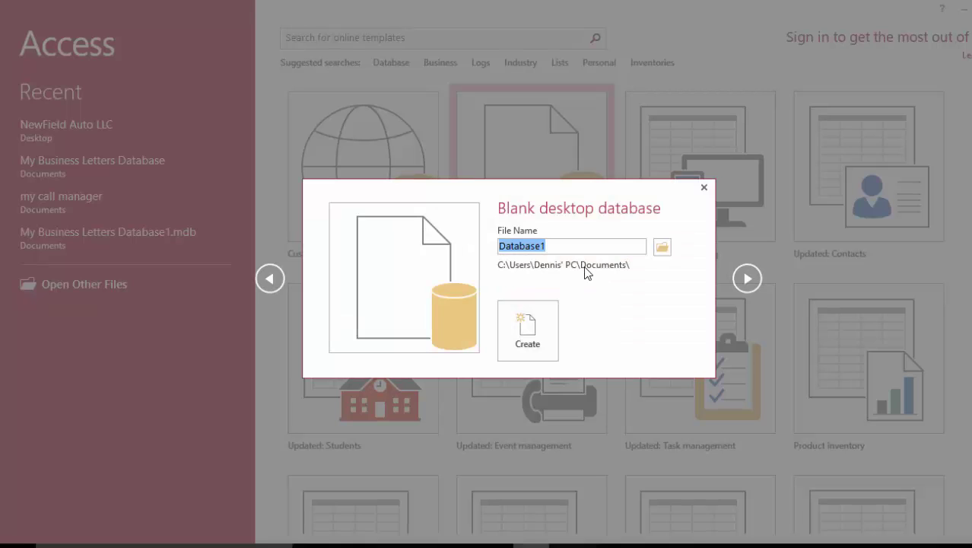
- Create the blank desktop database with the file name 'MS Access sequential numbering'
text(MS Access sequential numbering)
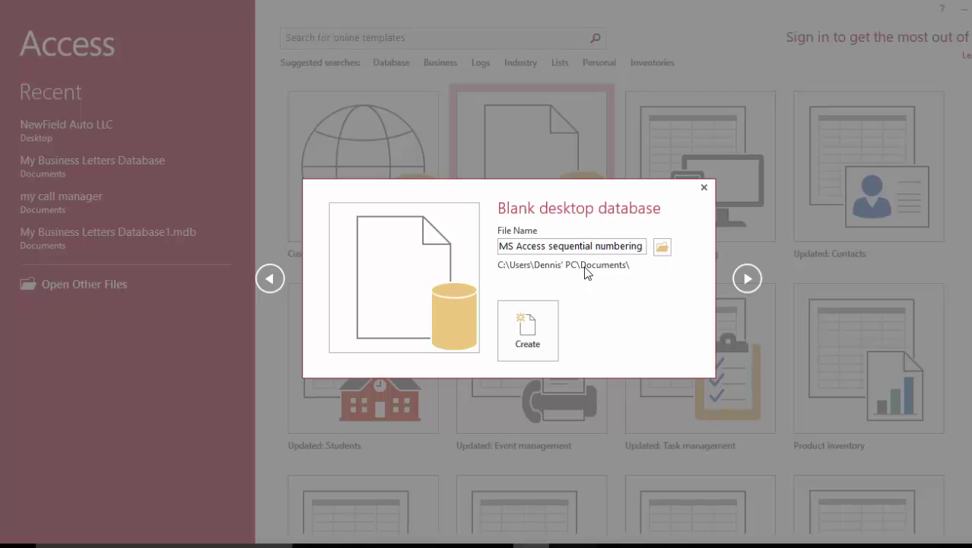
click(536, 314)
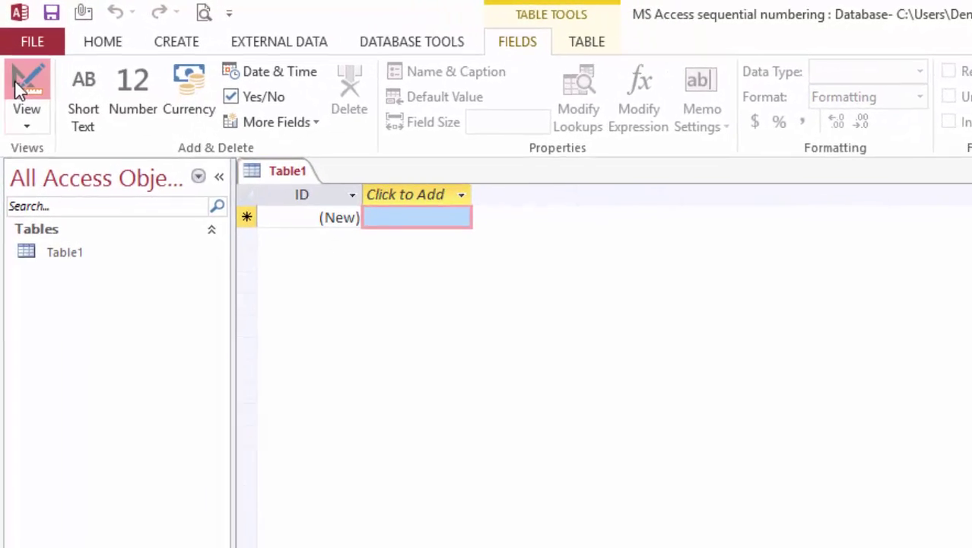
- Save Table1 as 'ticket tbl' and view it in Design View
click(19, 88)
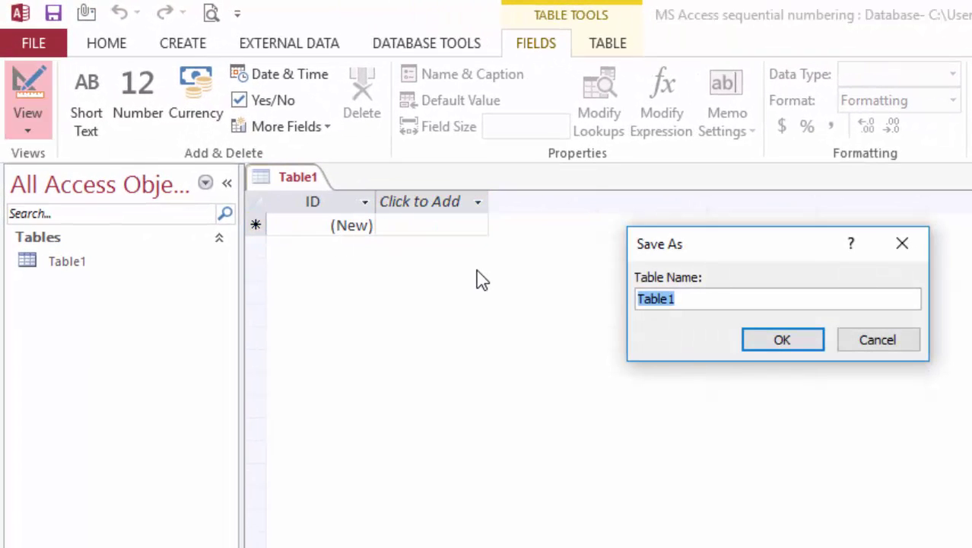
text(ticket tbl)
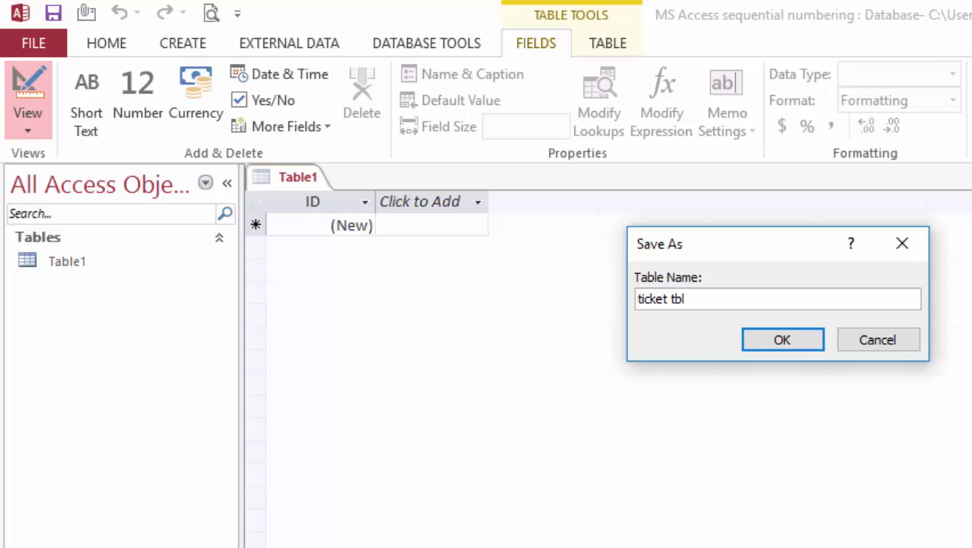
click(764, 340)
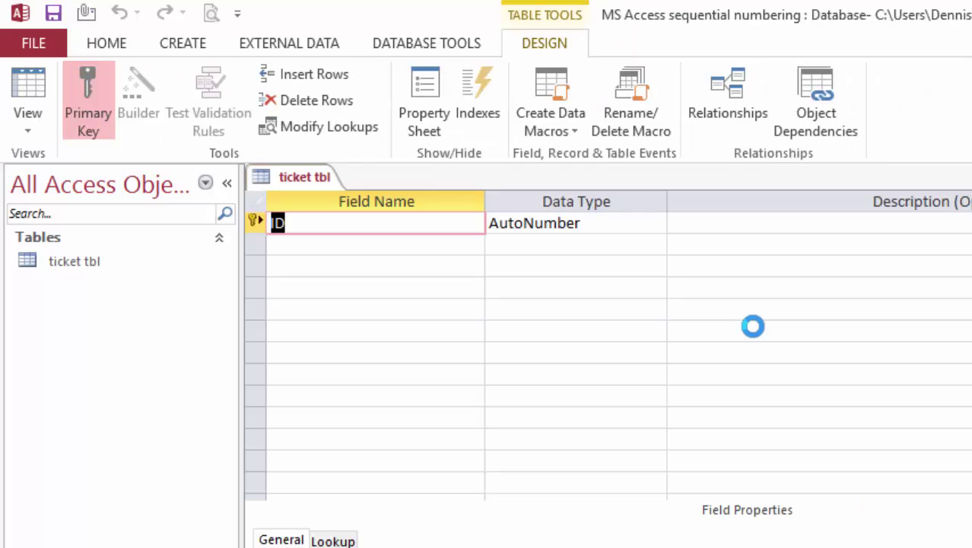
- Add a Quantity field and rename the ID field to Ticket ID
click(346, 247)
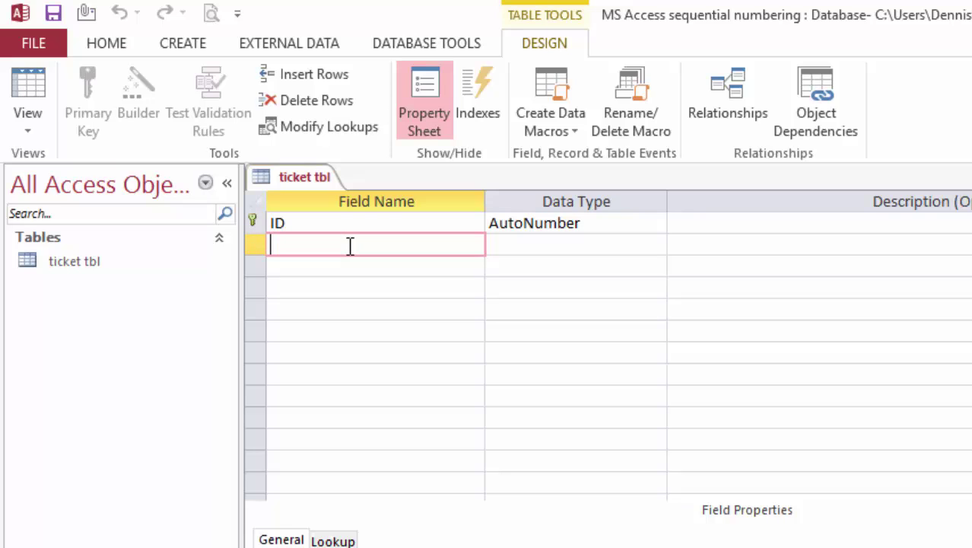
text(Quant)
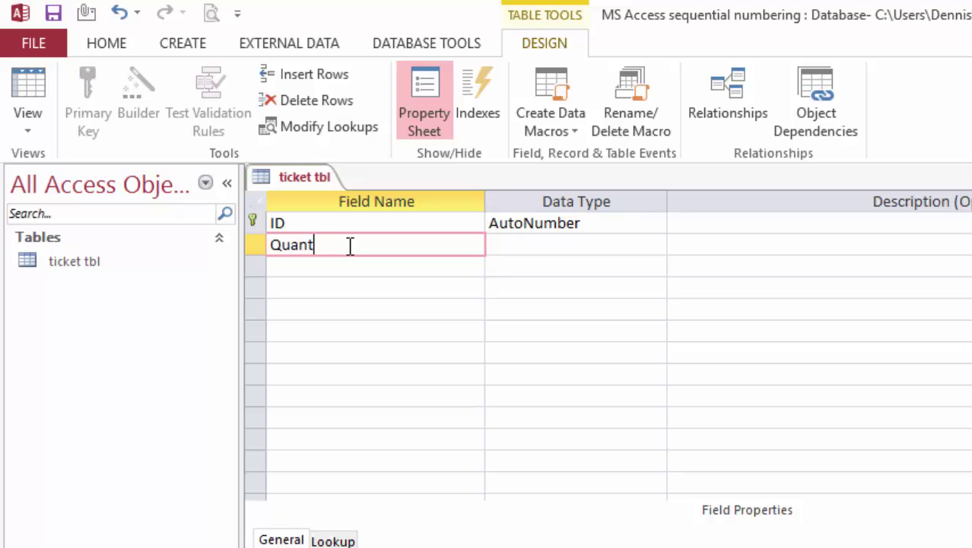
text(ity)
key(Down)
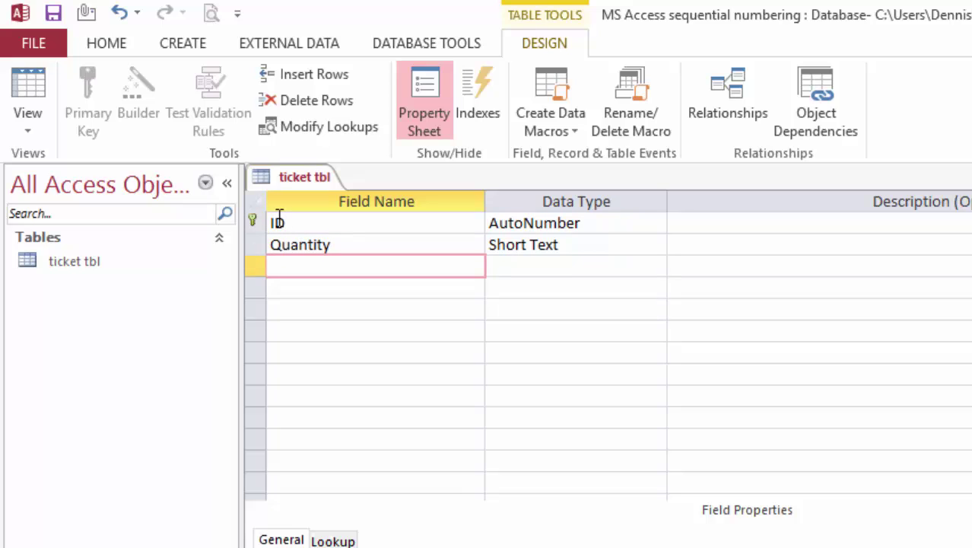
click(305, 222)
text(Tic)
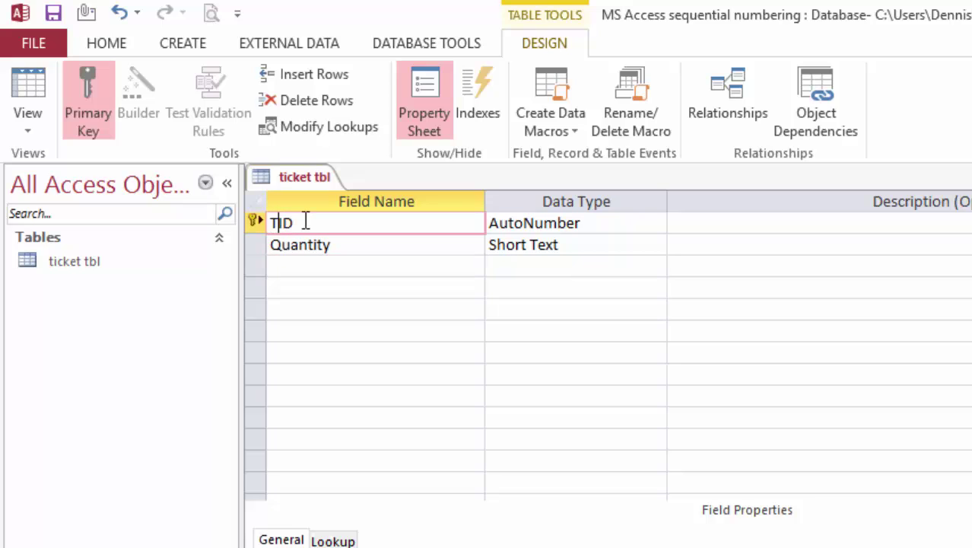
text(ket)
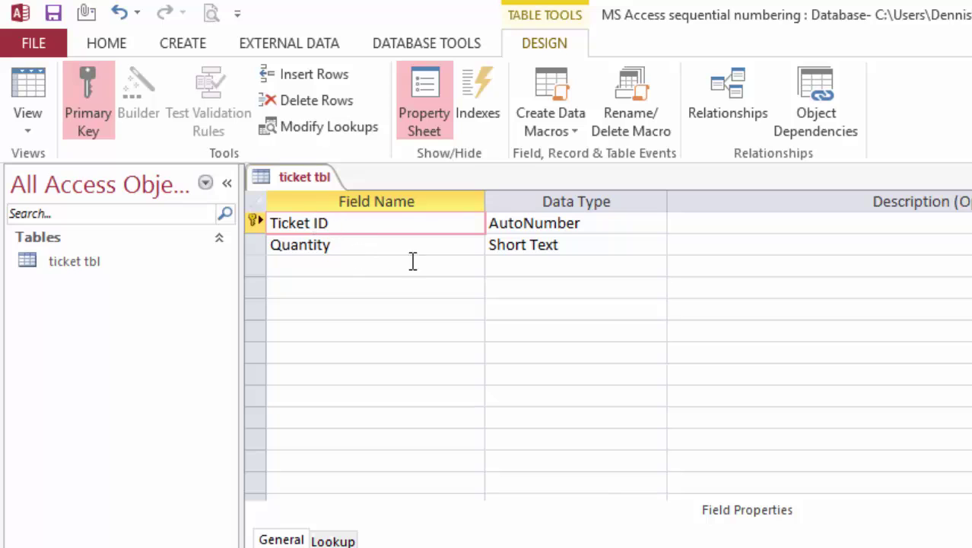
- Set Quantity's data type to Number and switch to Datasheet View
click(661, 245)
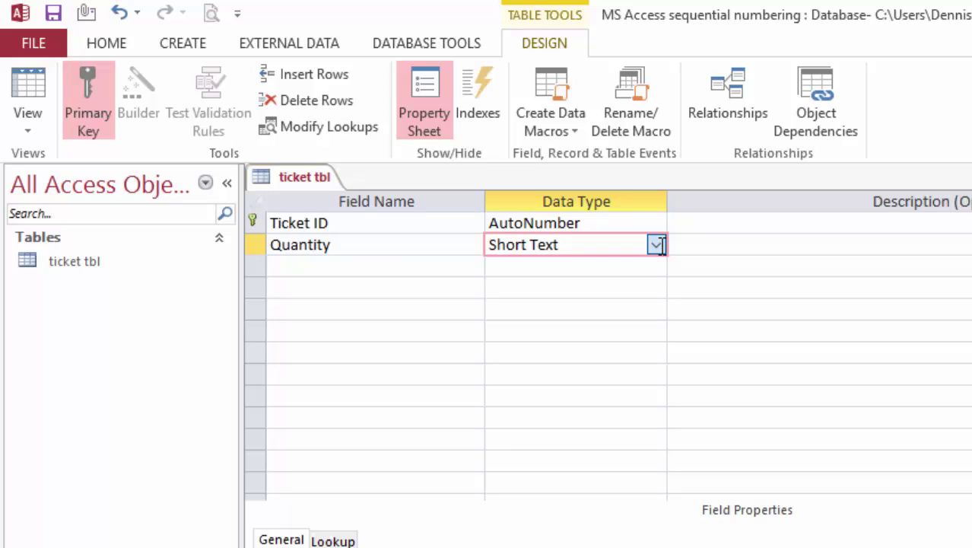
click(655, 245)
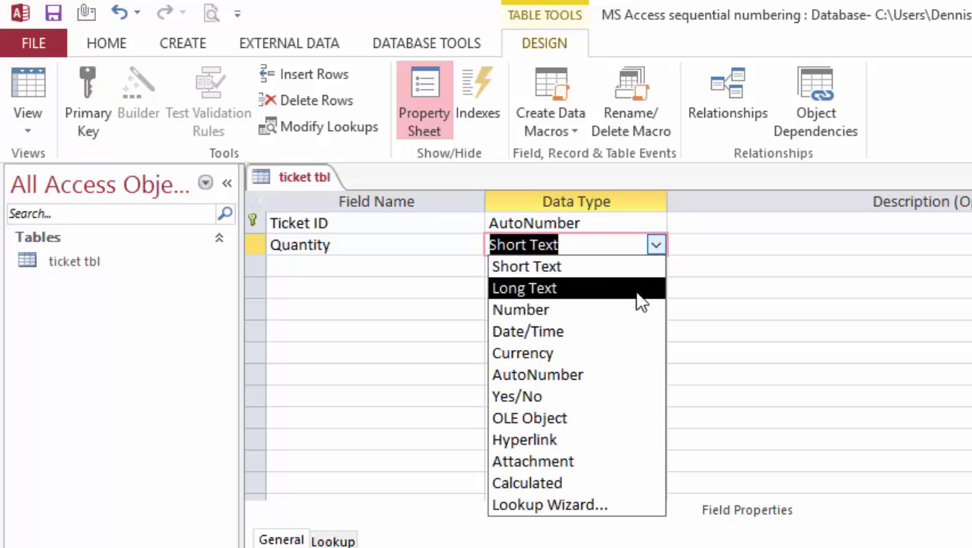
click(636, 301)
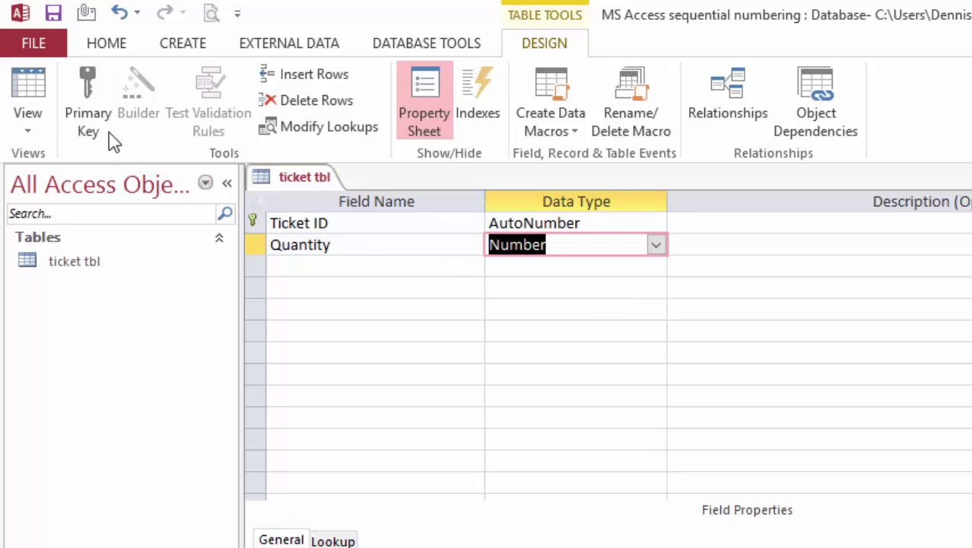
click(31, 90)
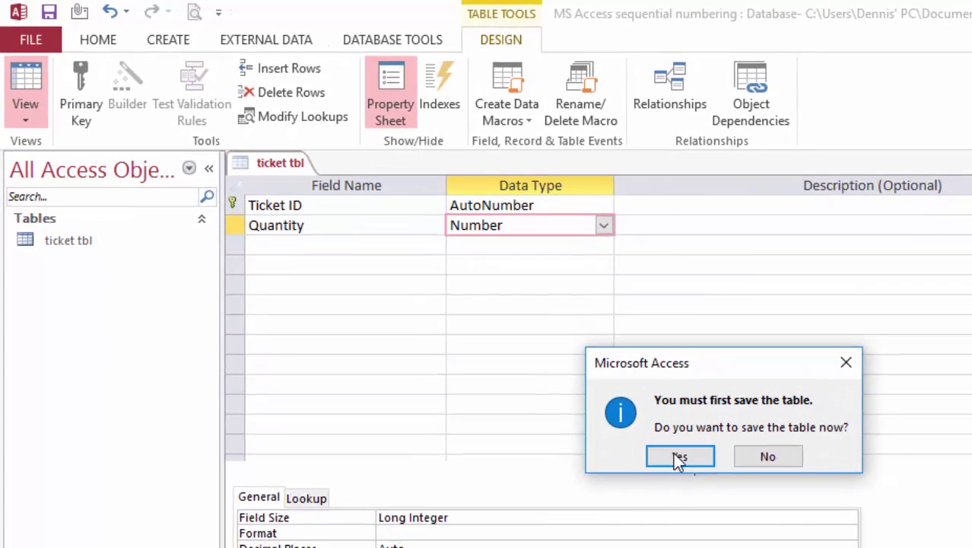
- Save the table and enter two ticket records with quantities 3 and 4
click(739, 496)
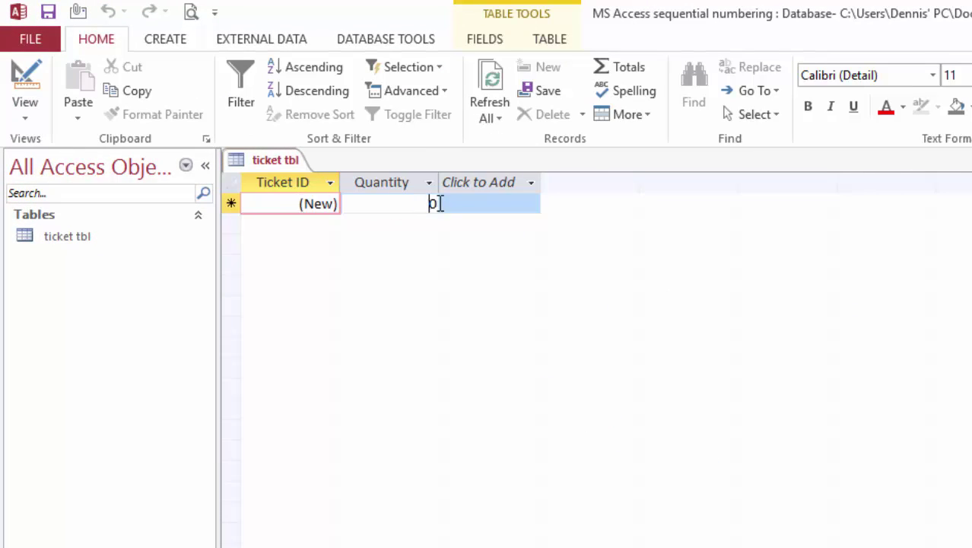
key(Tab)
text(3)
key(Tab)
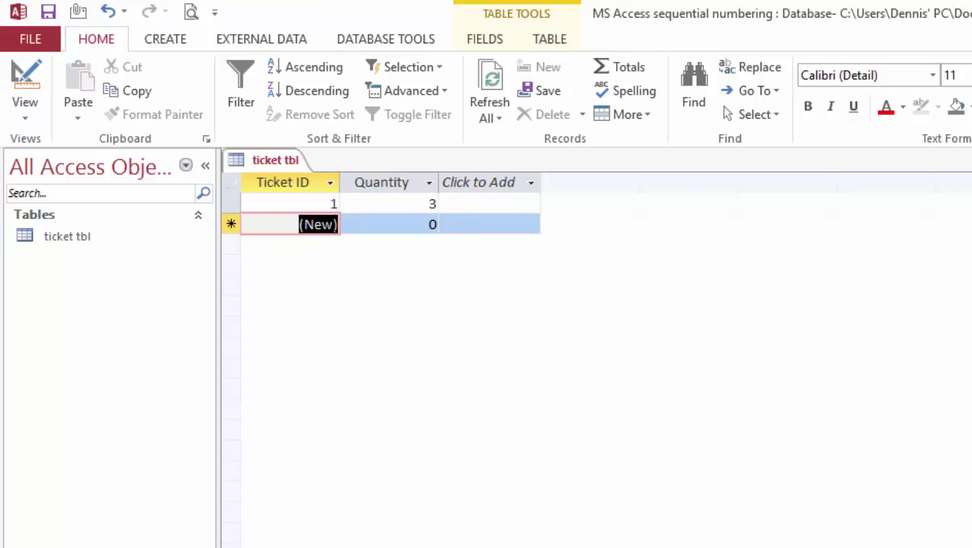
double_click(434, 224)
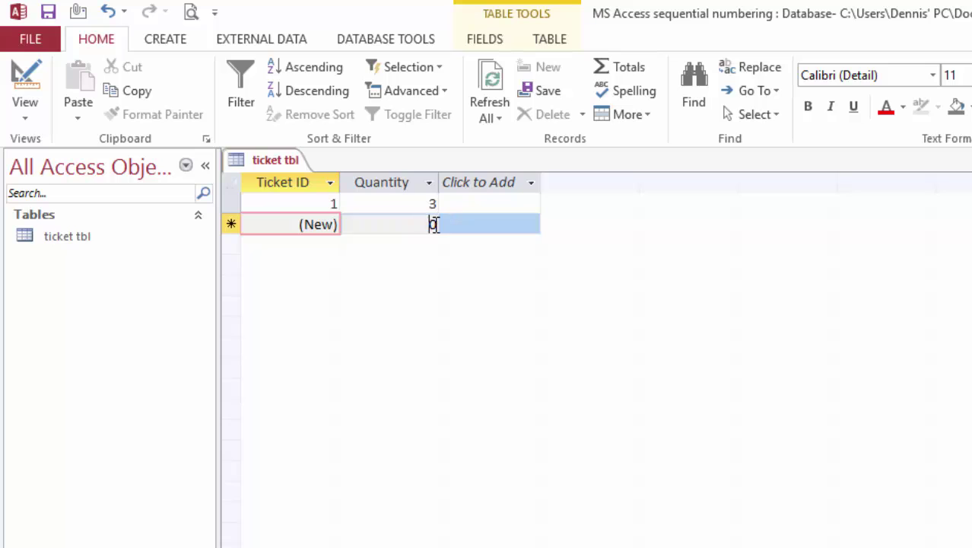
text(4)
key(Tab)
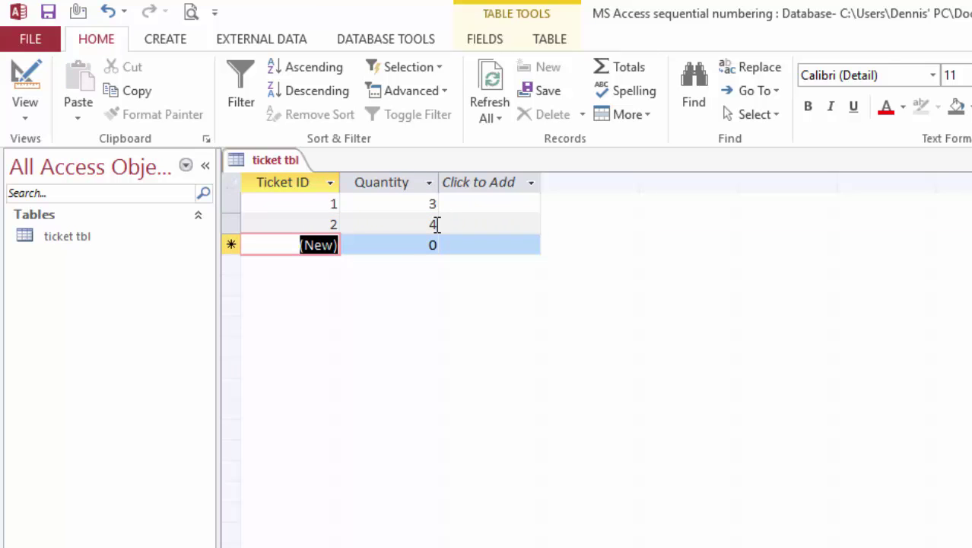
click(31, 76)
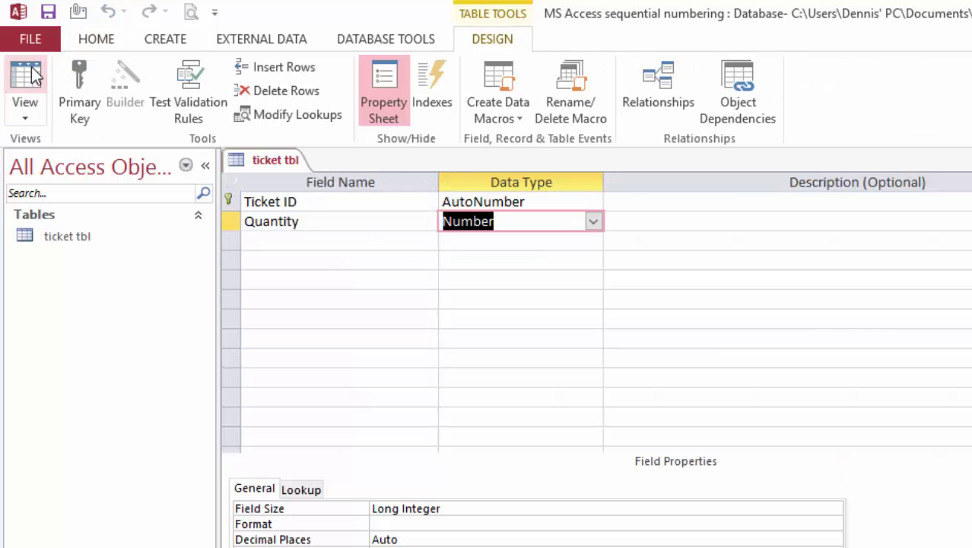
- Add Ticket Price as a Currency field and Total Price as a Calculated field
click(284, 239)
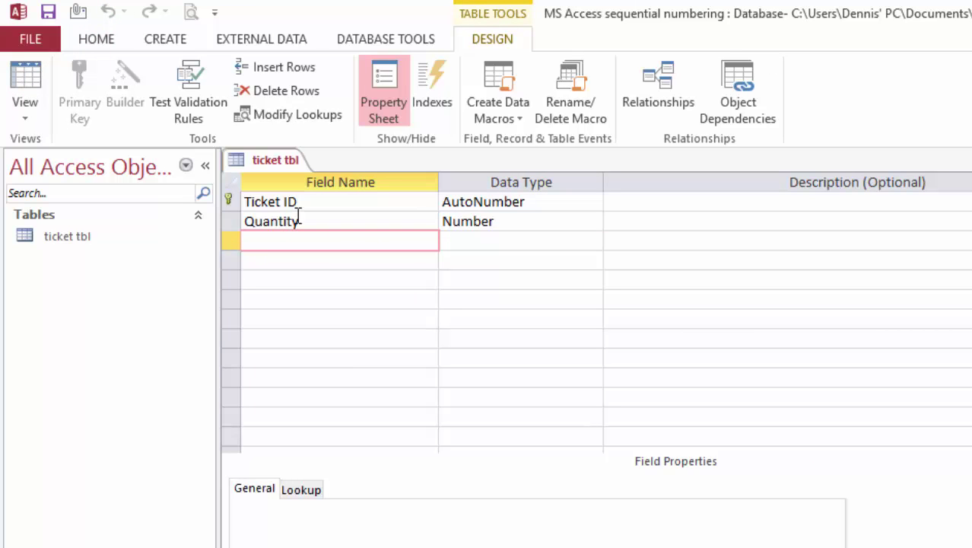
text(Ticket Price)
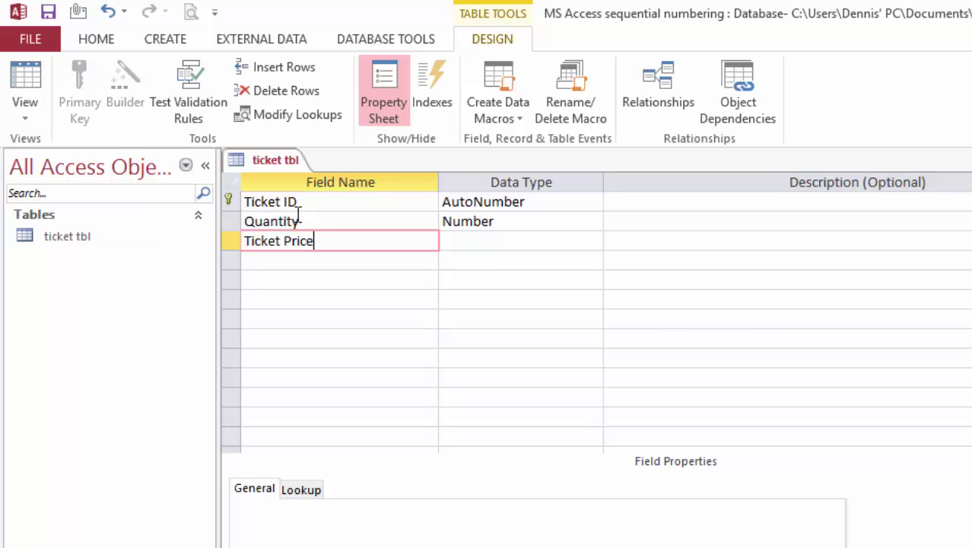
key(Down)
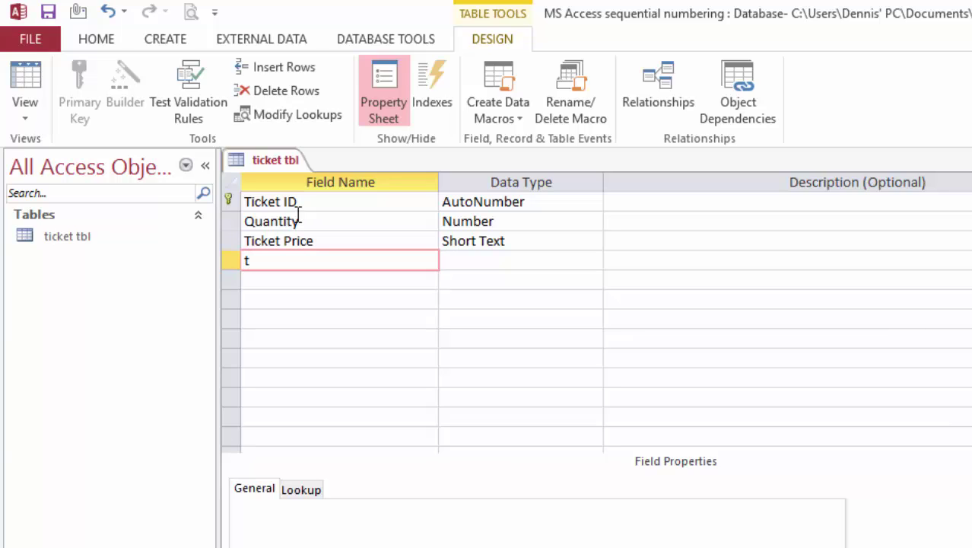
text(Total Price)
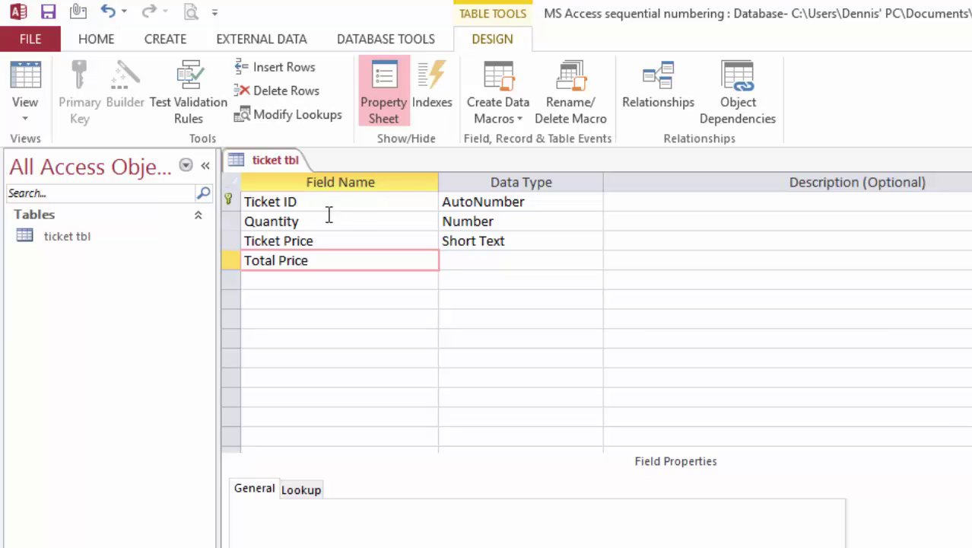
click(593, 241)
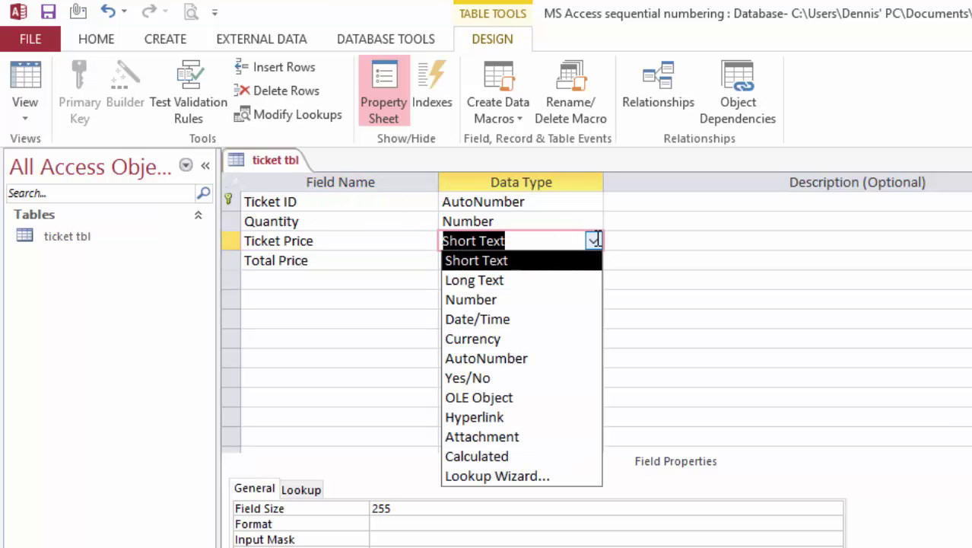
click(531, 342)
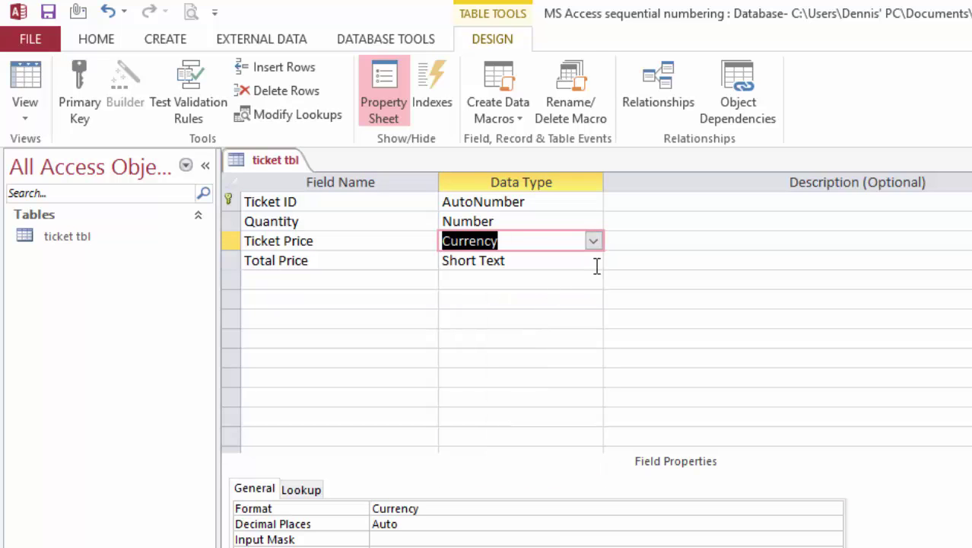
click(594, 261)
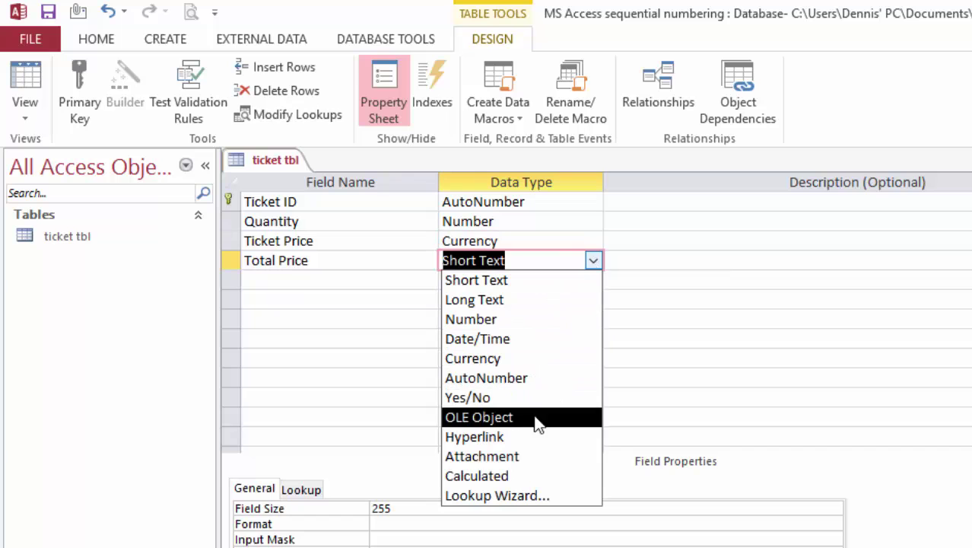
click(537, 477)
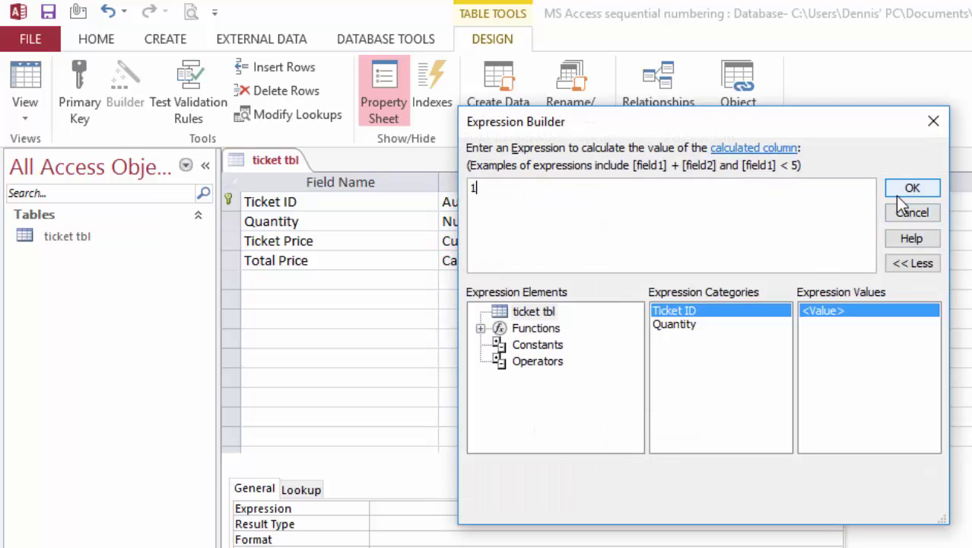
- Give Total Price a placeholder expression of 1+2 and save the design
text(1+2)
click(911, 189)
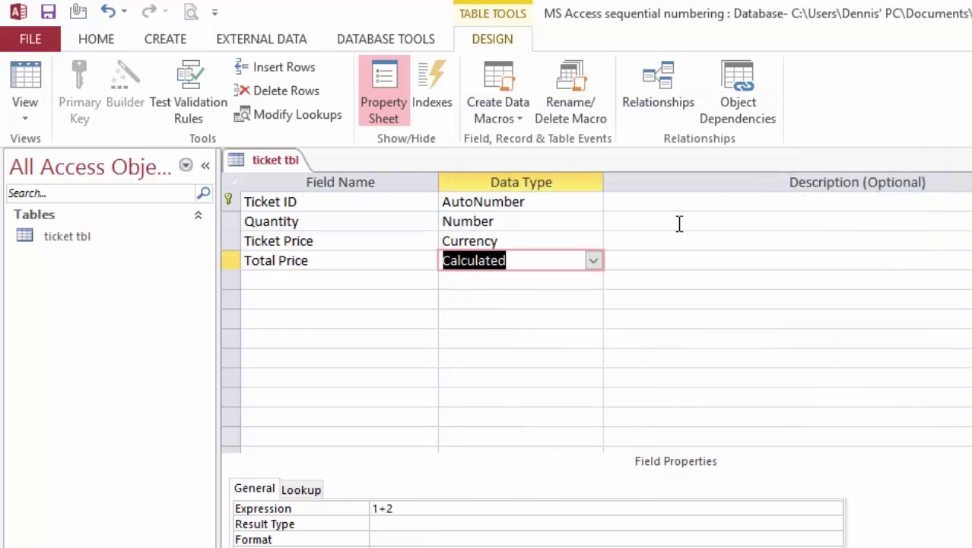
click(48, 13)
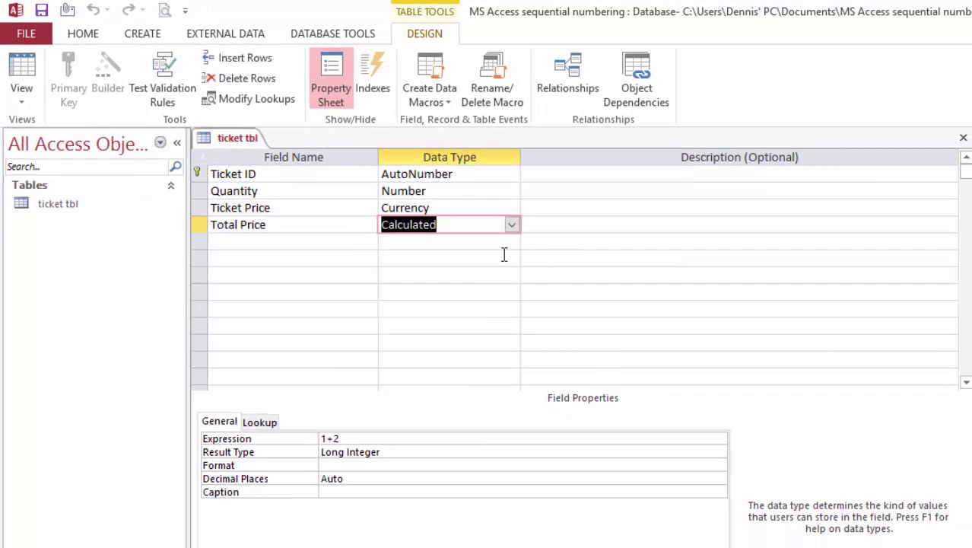
- Replace Total Price's expression with [Quantity]*[Ticket Price] and save the table
click(718, 439)
click(721, 439)
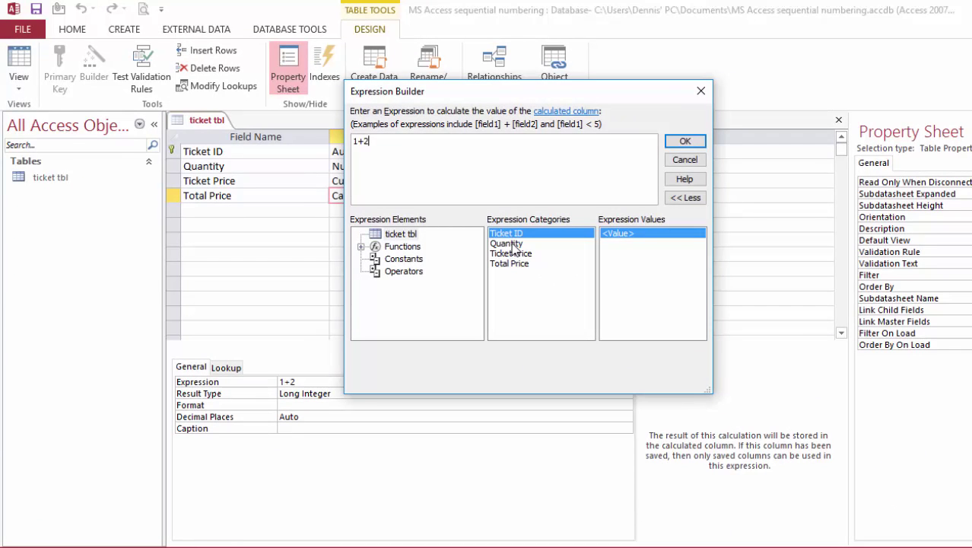
drag(399, 158, 350, 150)
double_click(507, 243)
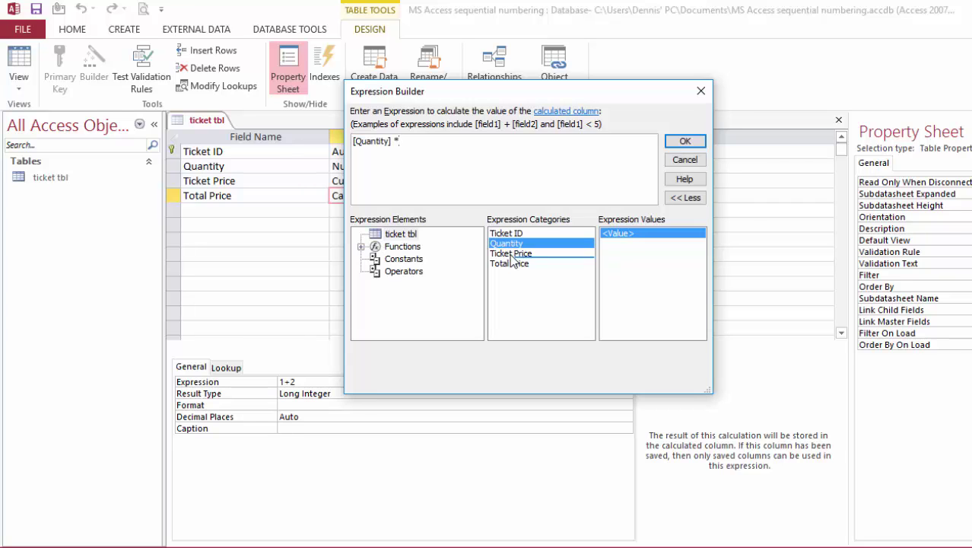
double_click(522, 253)
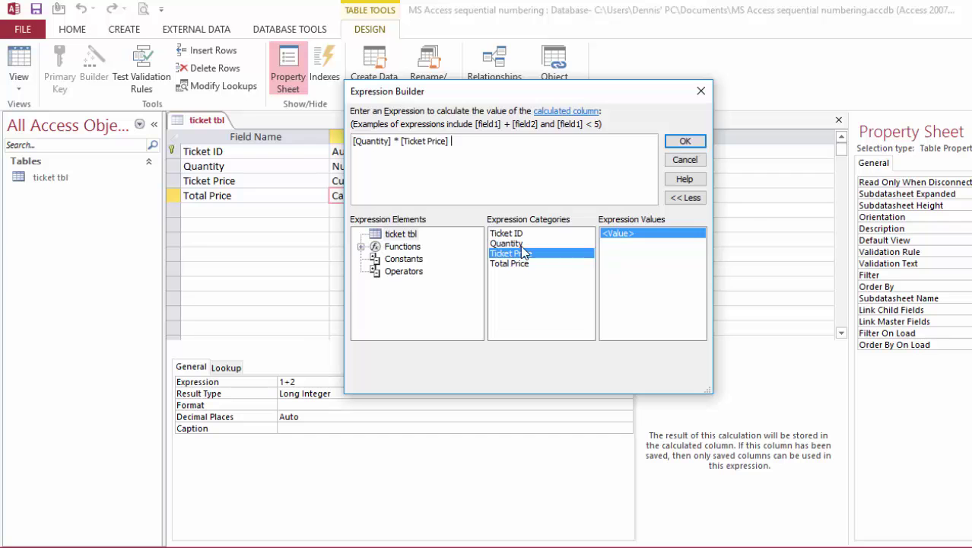
click(684, 143)
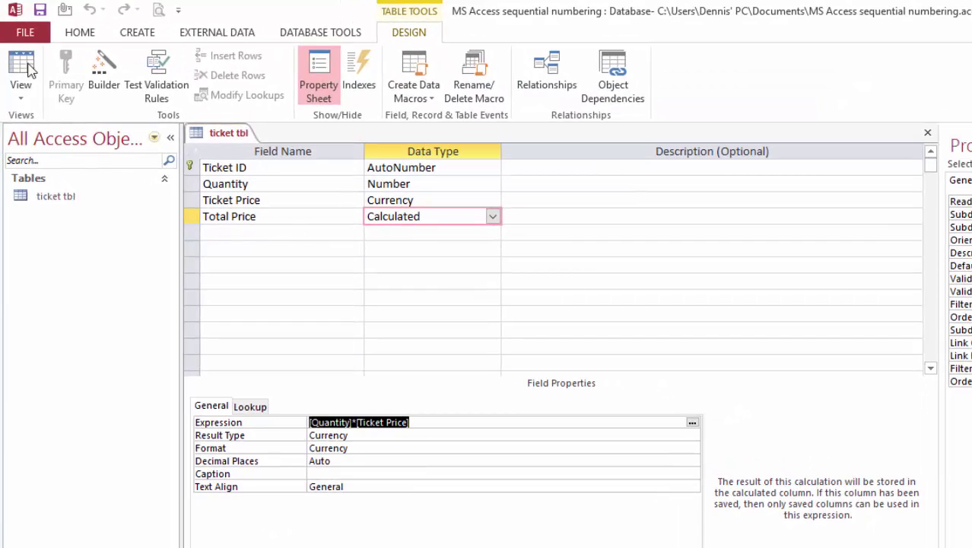
click(40, 9)
- Enter a $10 Ticket Price for each ticket and add a third ticket with quantity 5
click(22, 67)
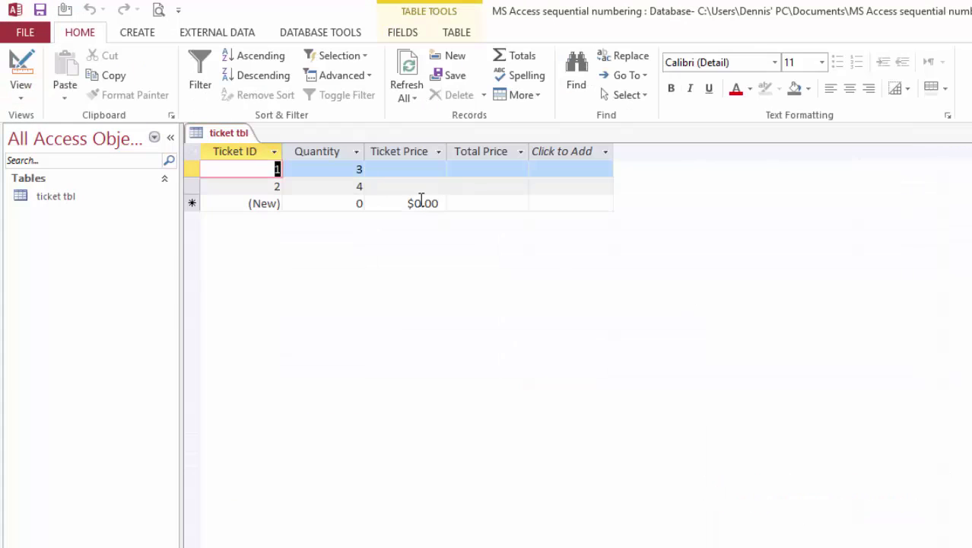
click(432, 169)
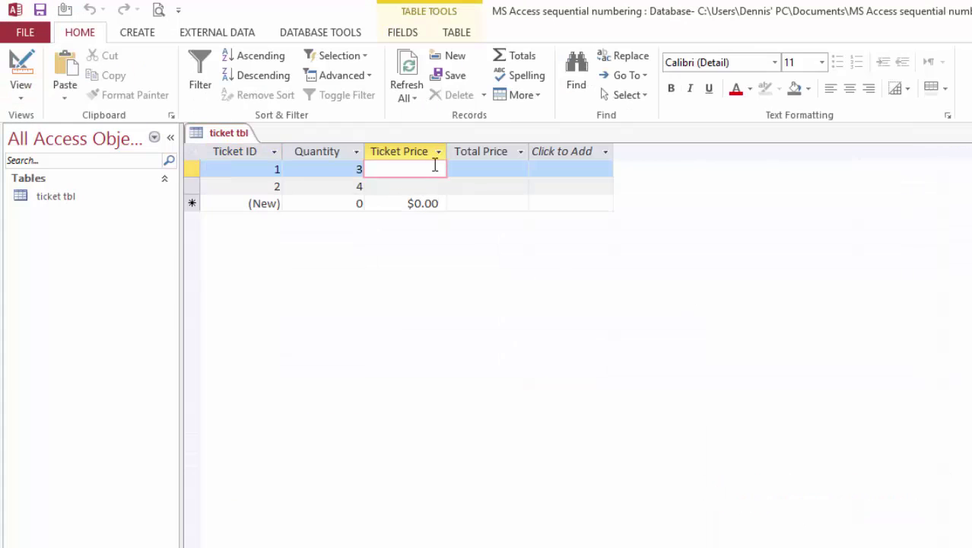
text(10)
key(Tab)
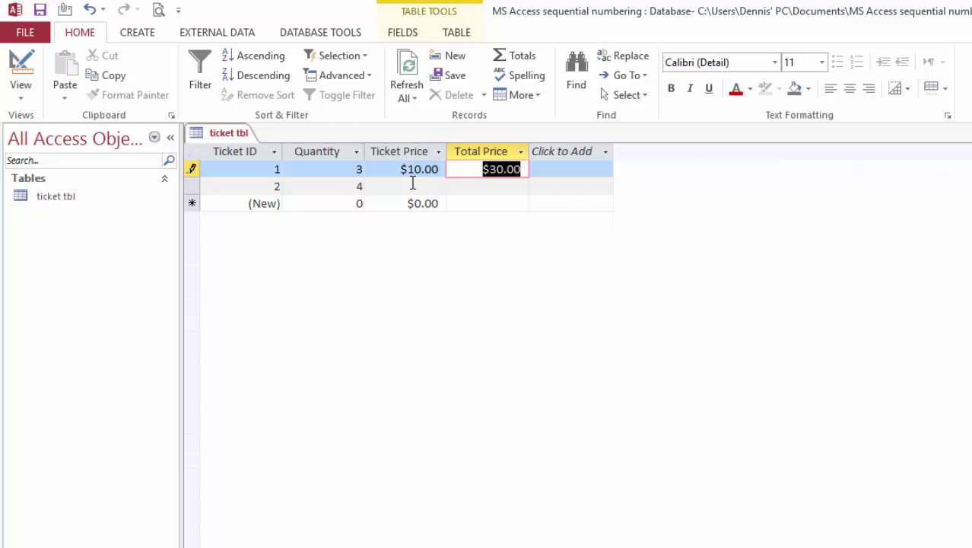
click(429, 186)
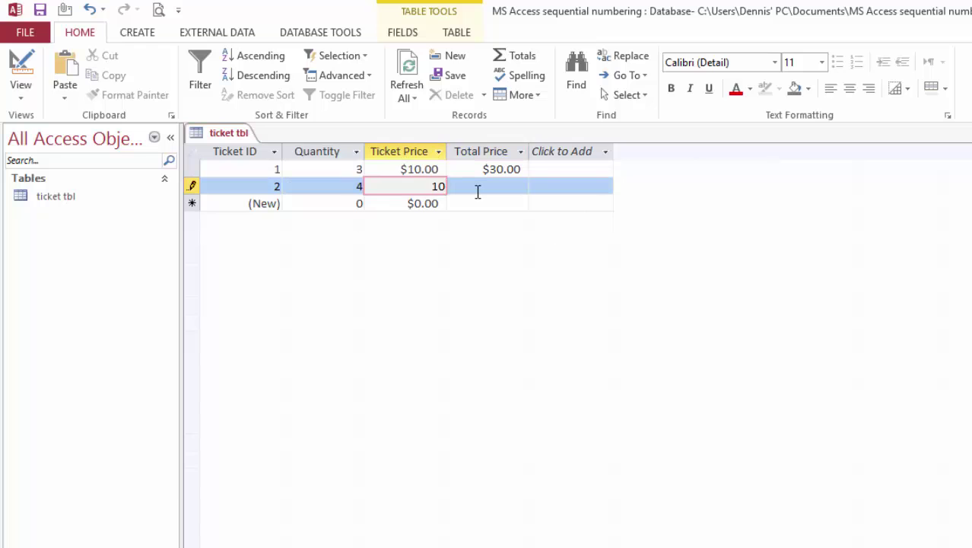
key(Tab)
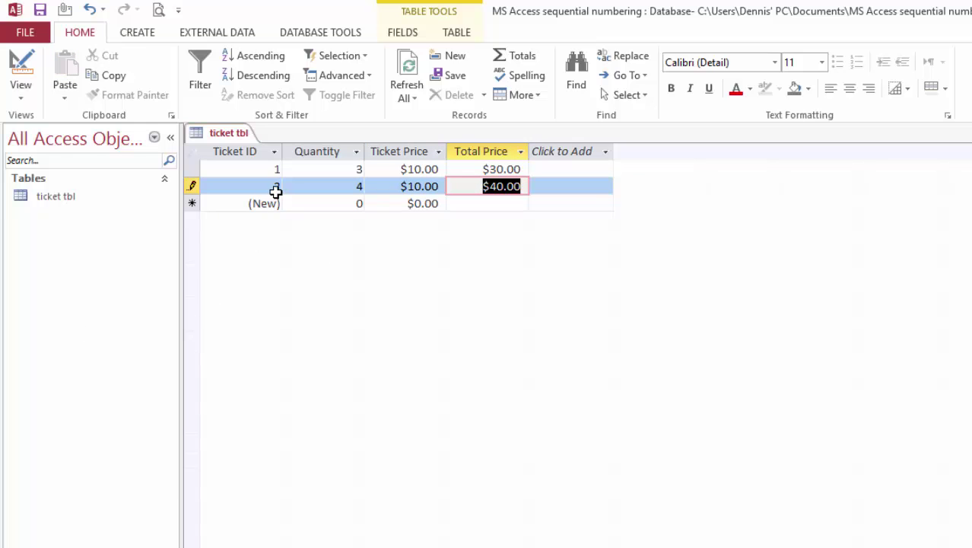
key(Tab)
text(5)
key(Tab)
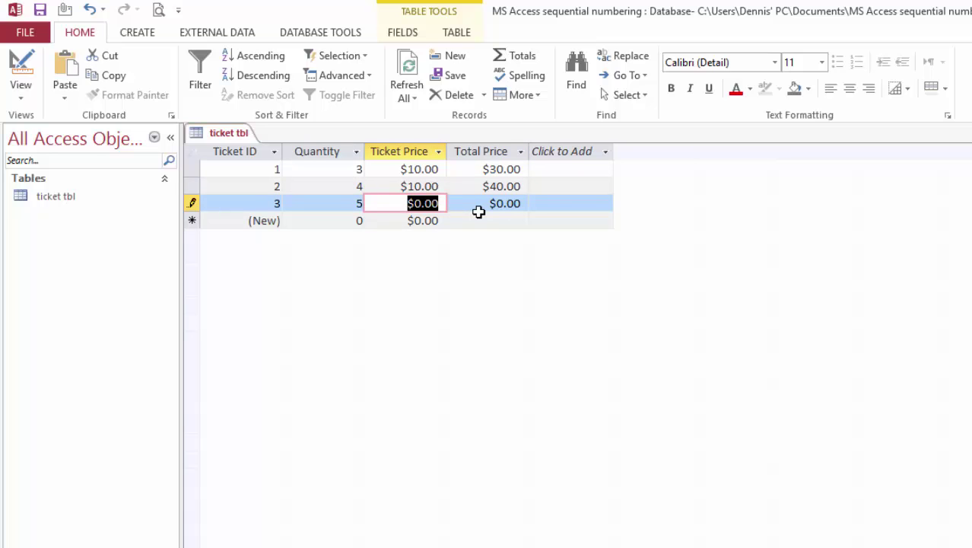
text(10)
key(Tab)
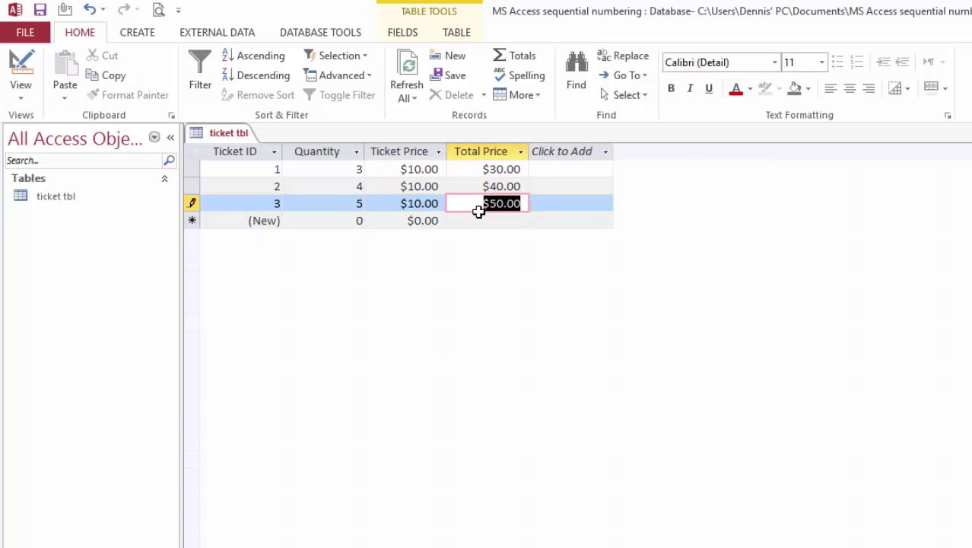
- Add a totals row showing the Sum of Total Price, $120.00
click(563, 201)
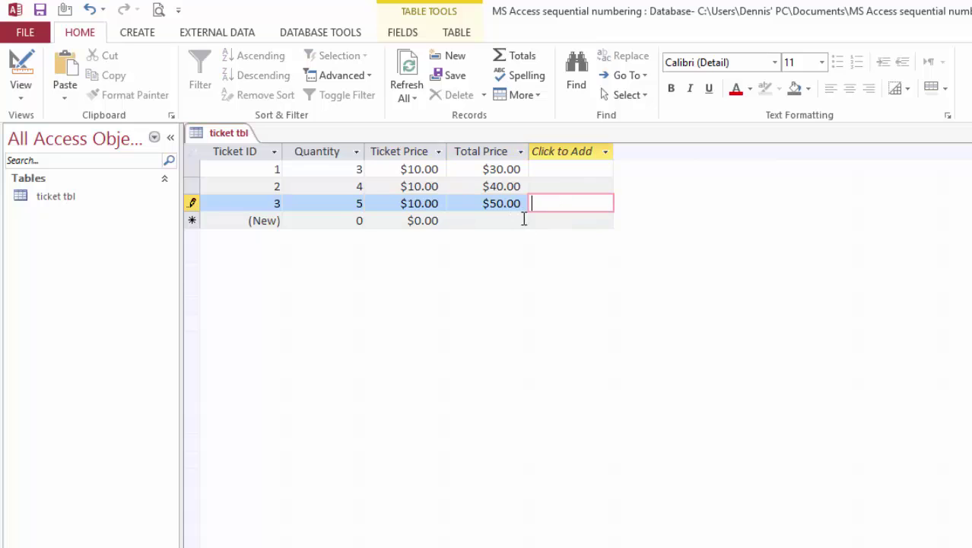
click(522, 219)
click(523, 58)
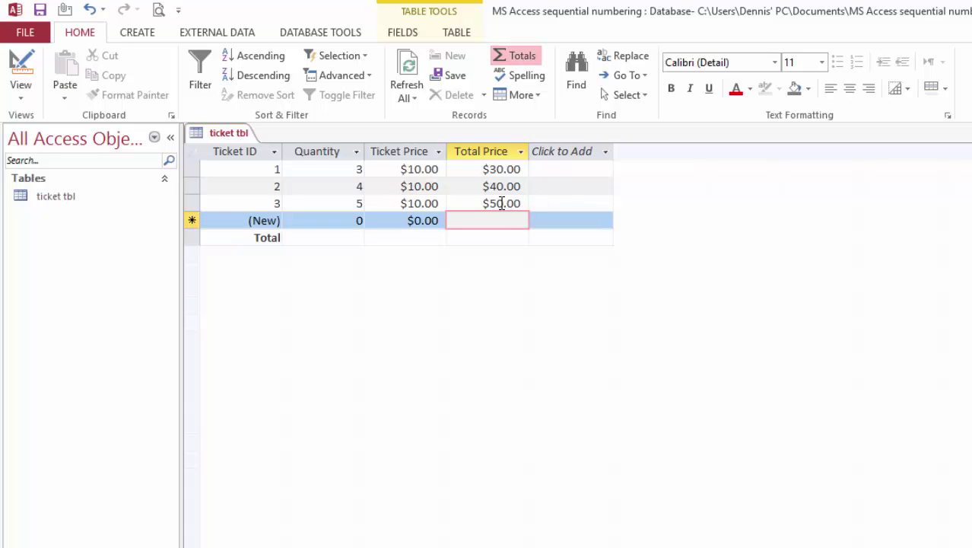
click(506, 238)
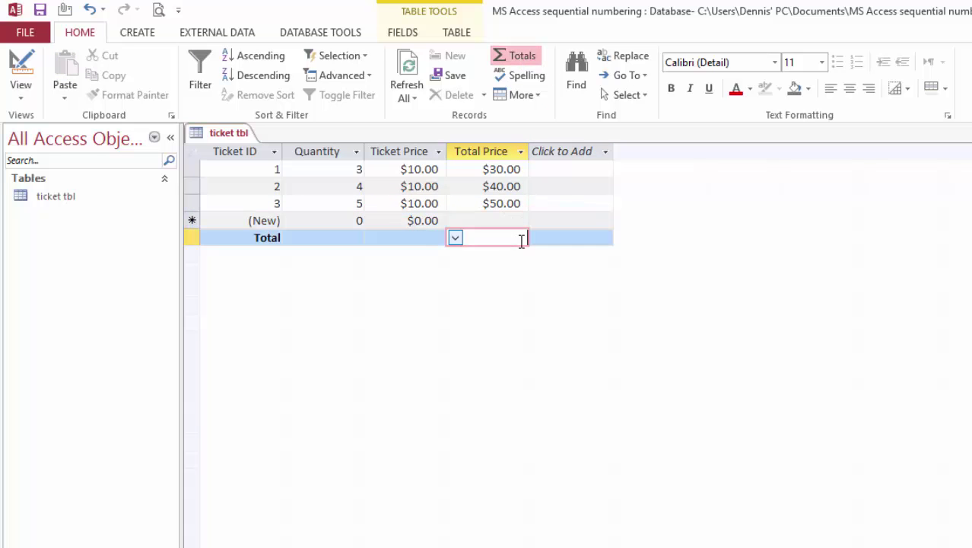
click(456, 237)
click(458, 271)
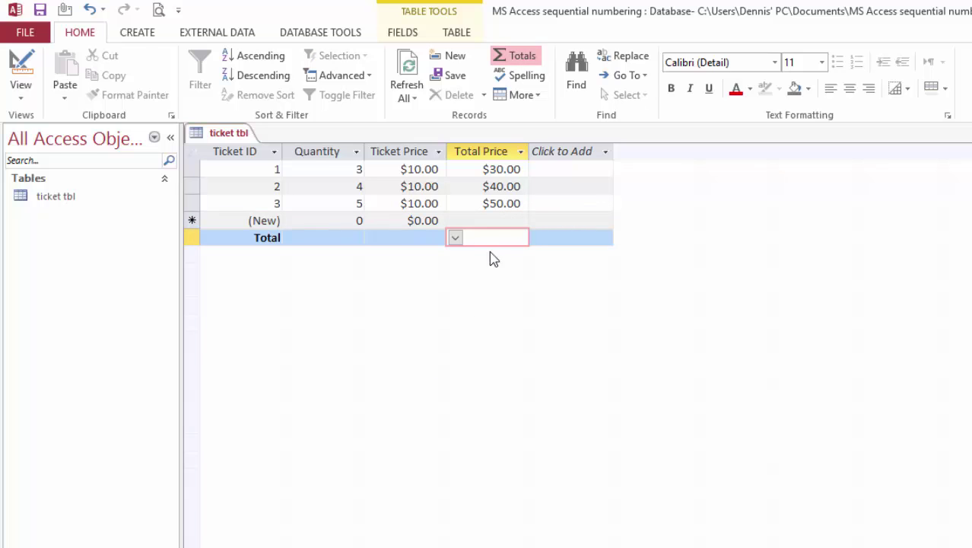
click(581, 238)
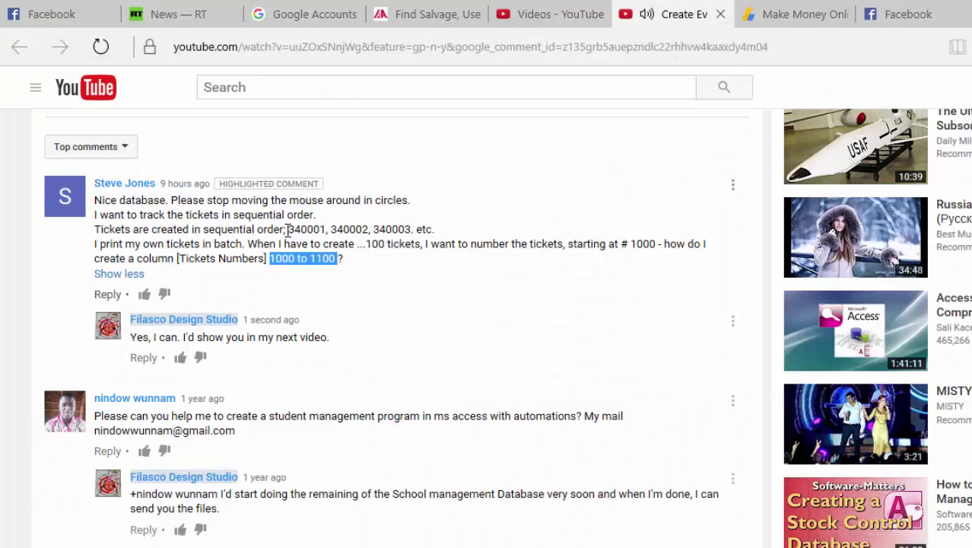
- Select 340001 in the YouTube comment and copy it
double_click(304, 229)
right_click(313, 228)
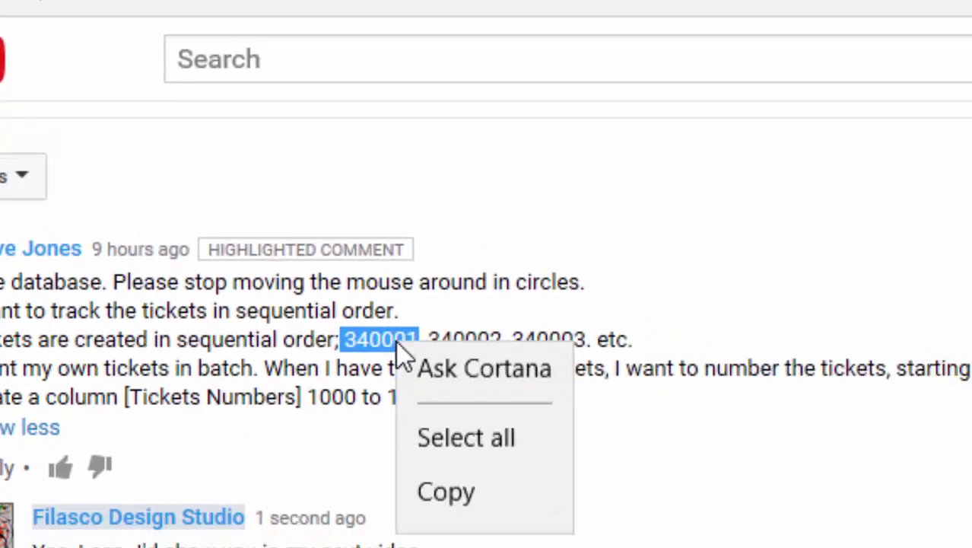
click(446, 491)
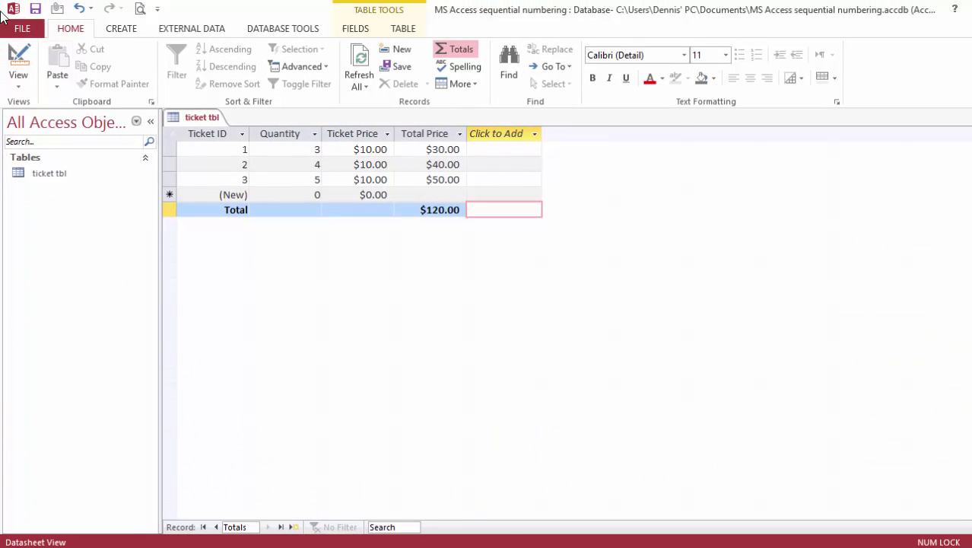
- Prefix the Ticket ID format with "340001" so IDs display as 3400011 through 3400013
click(17, 58)
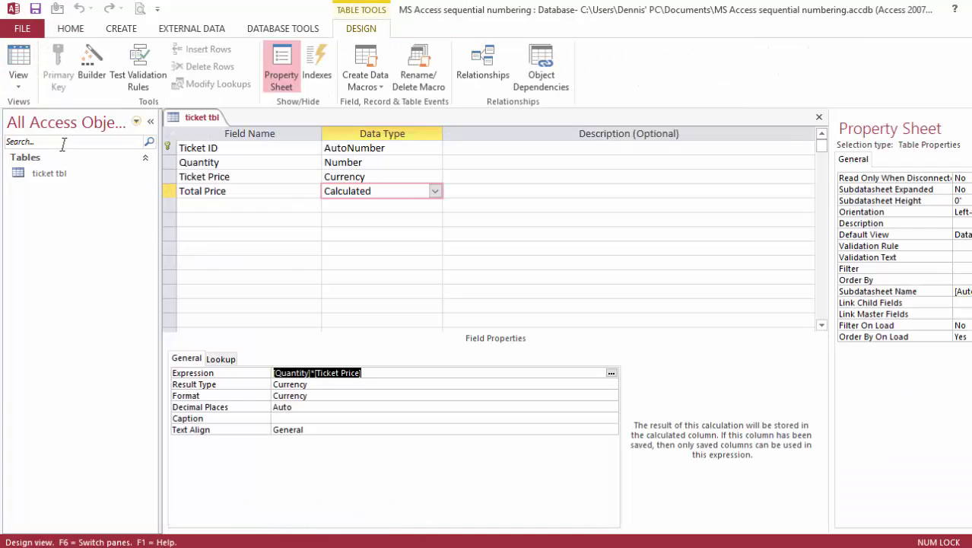
click(263, 150)
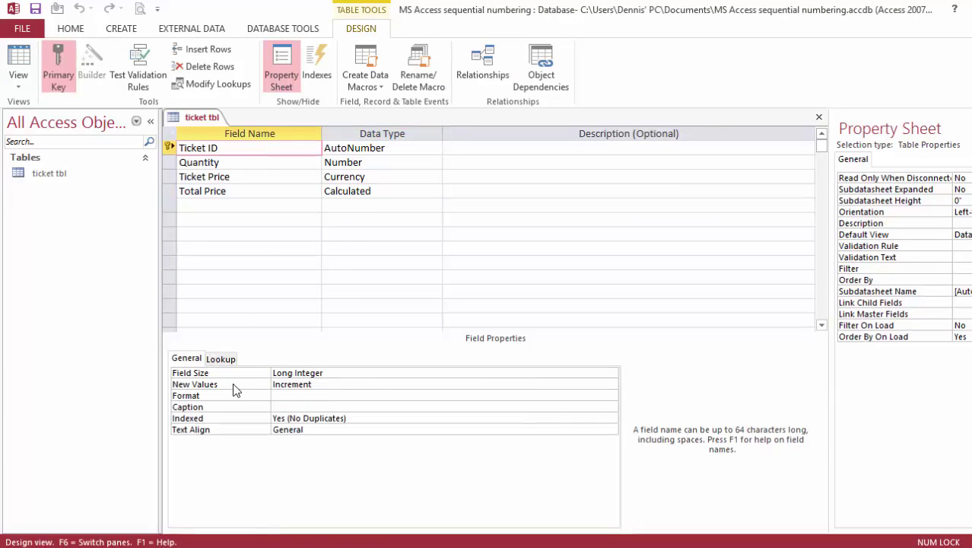
click(282, 394)
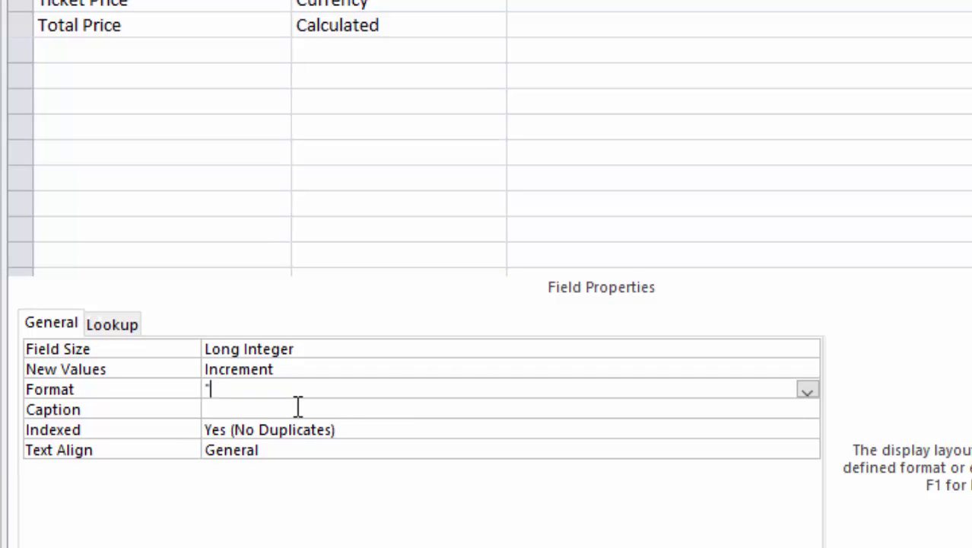
text(" 340001)
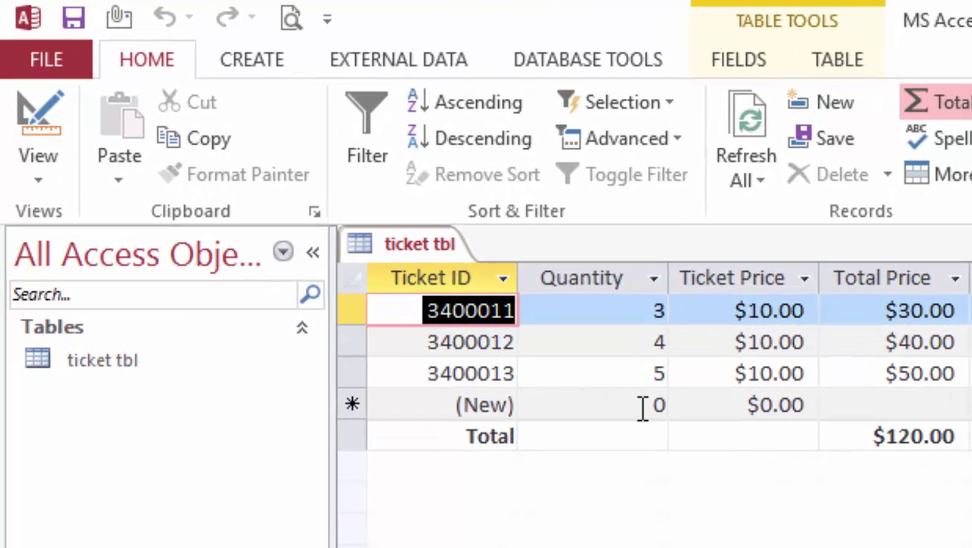
- Enter quantity 20 for a new fourth ticket, which is numbered 3400014
click(660, 411)
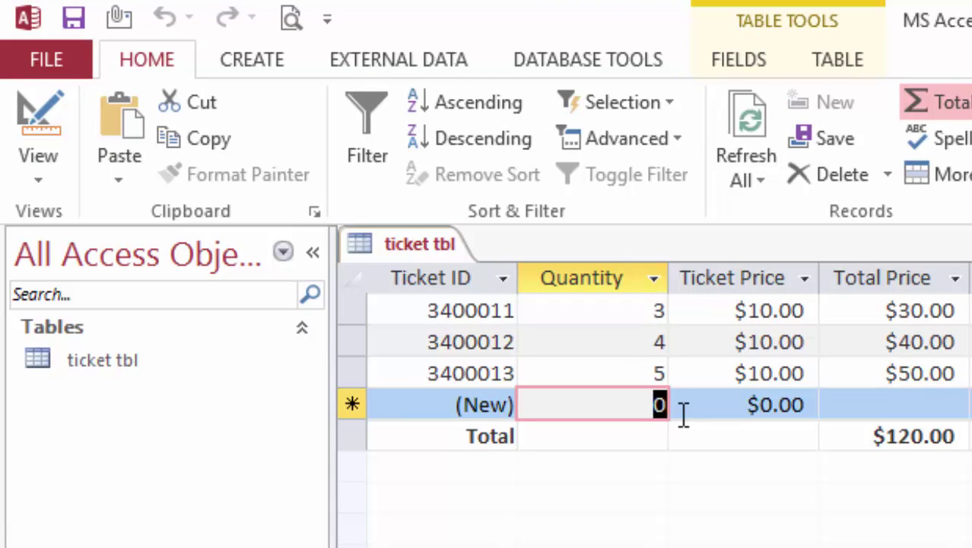
text(20)
key(Tab)
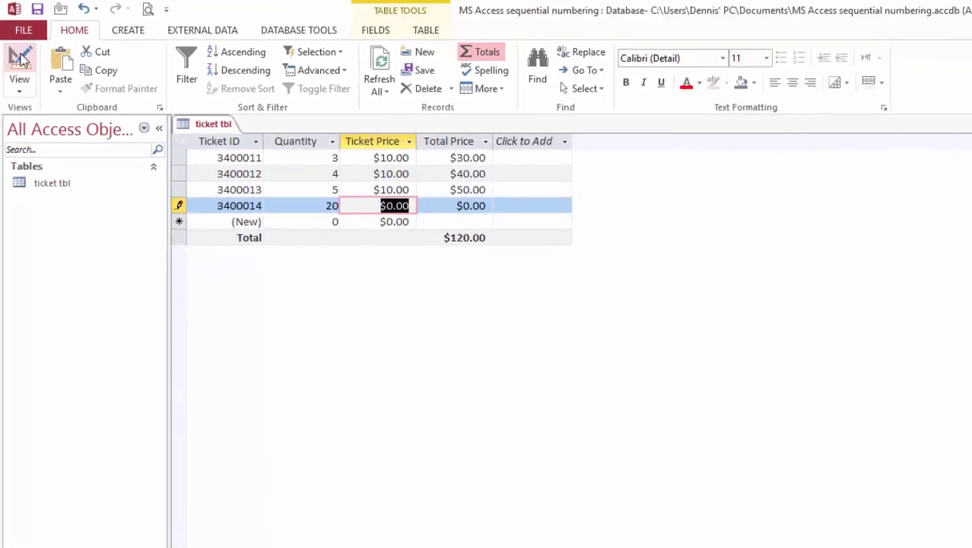
- Change the Ticket ID format prefix from 340001 to 340000 in Design view
click(21, 61)
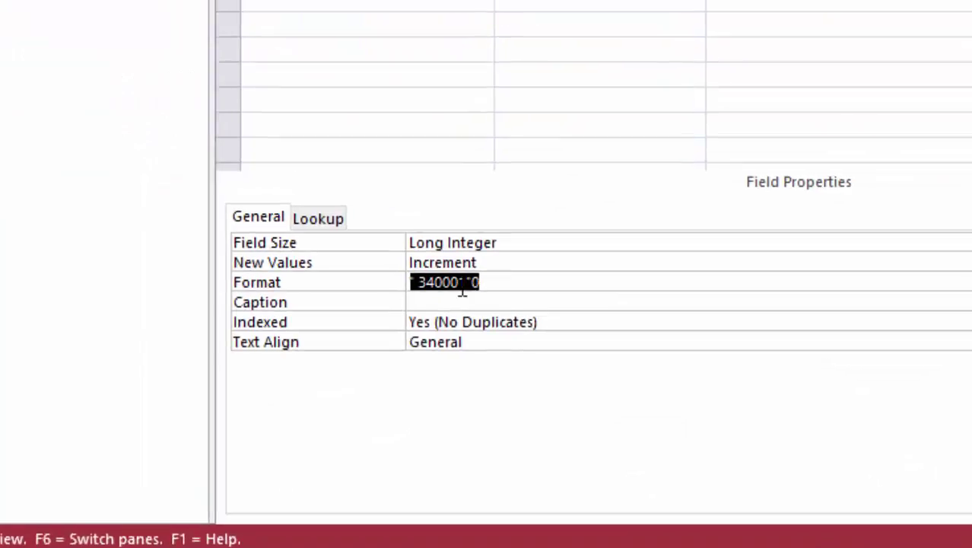
click(392, 397)
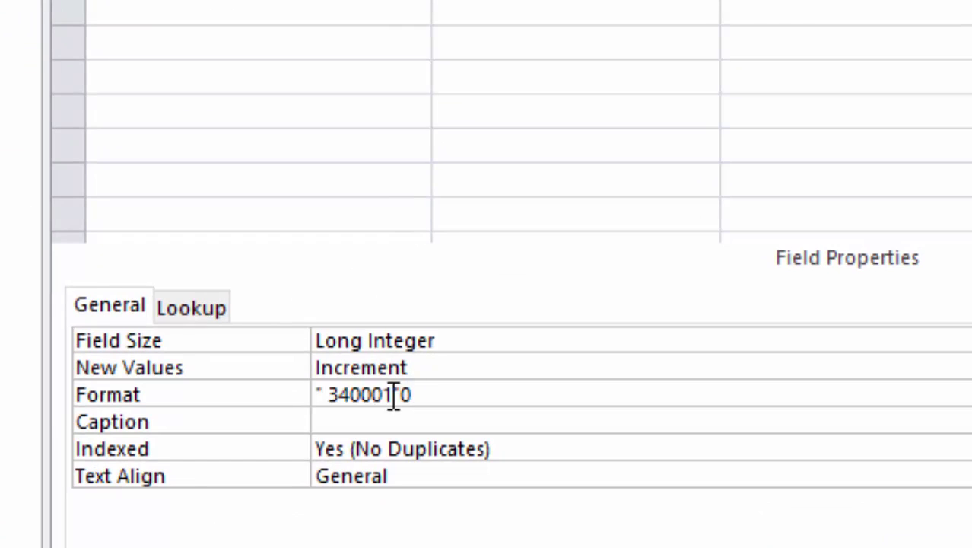
drag(393, 397, 403, 397)
click(398, 394)
key(BackSpace)
text(0)
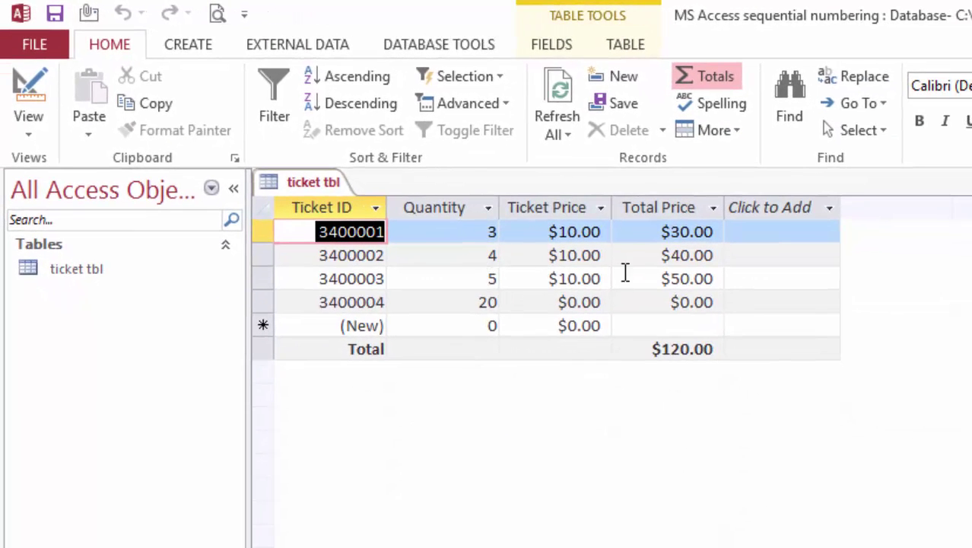
- Close all open tables and reopen ticket tbl
click(684, 350)
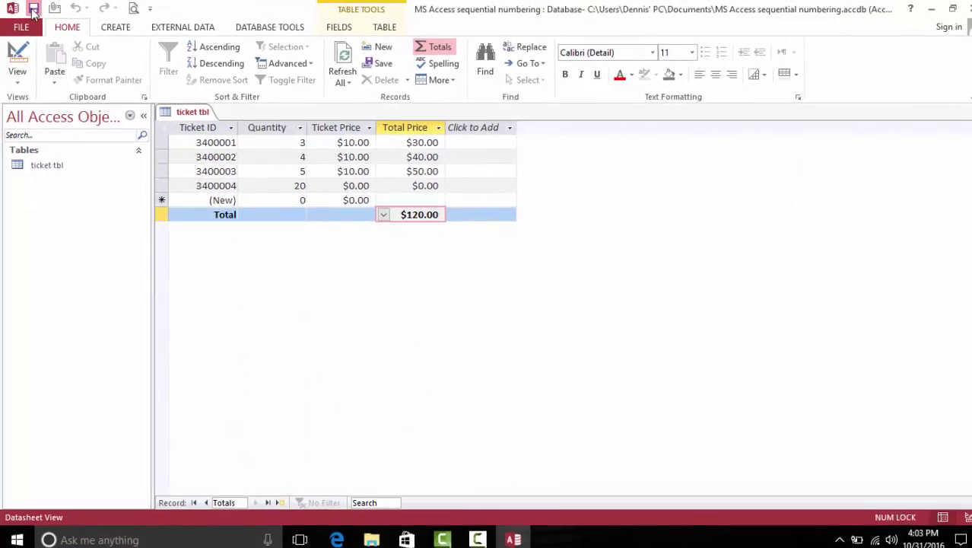
click(16, 60)
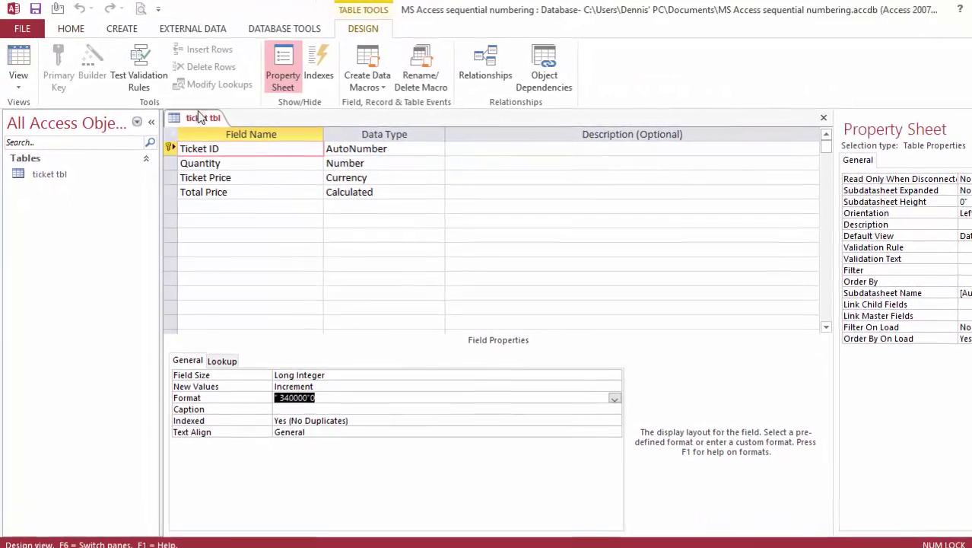
right_click(196, 121)
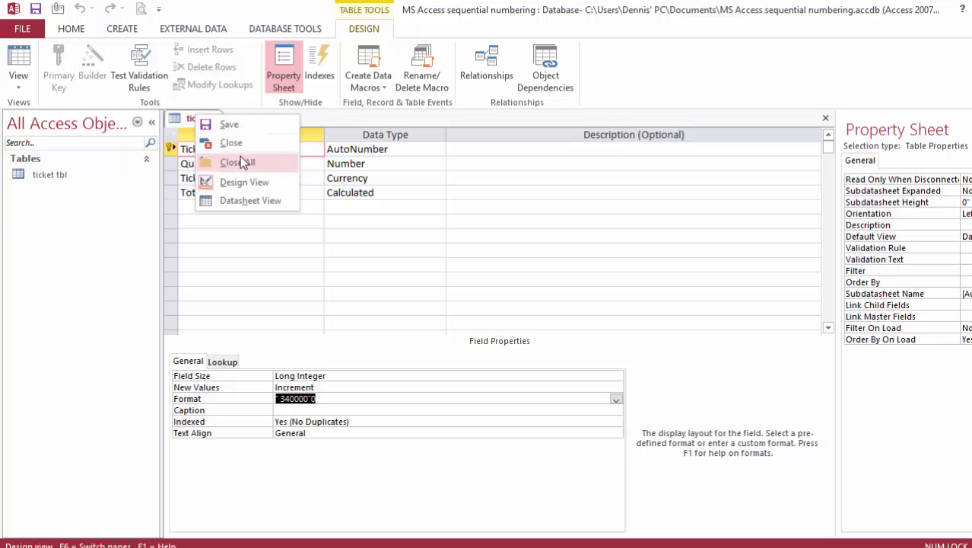
click(250, 161)
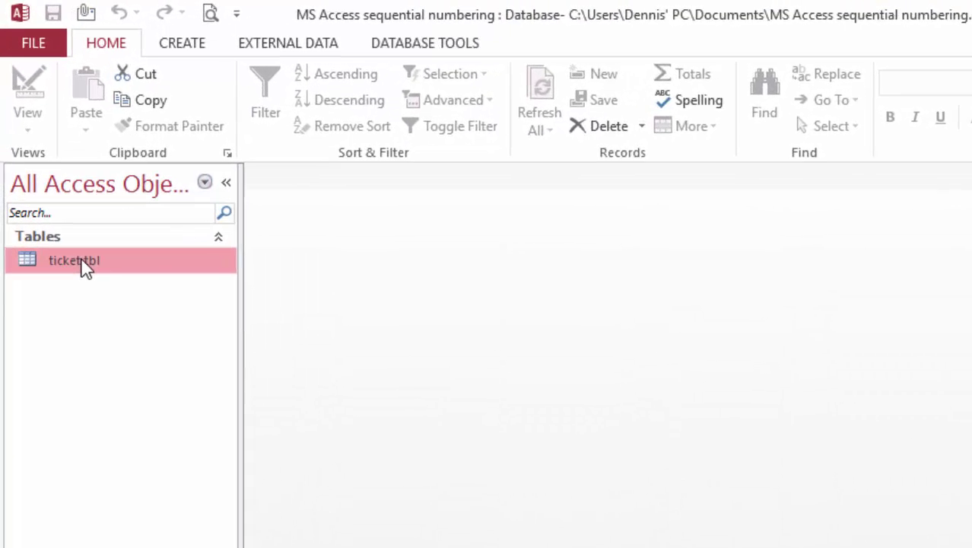
double_click(49, 174)
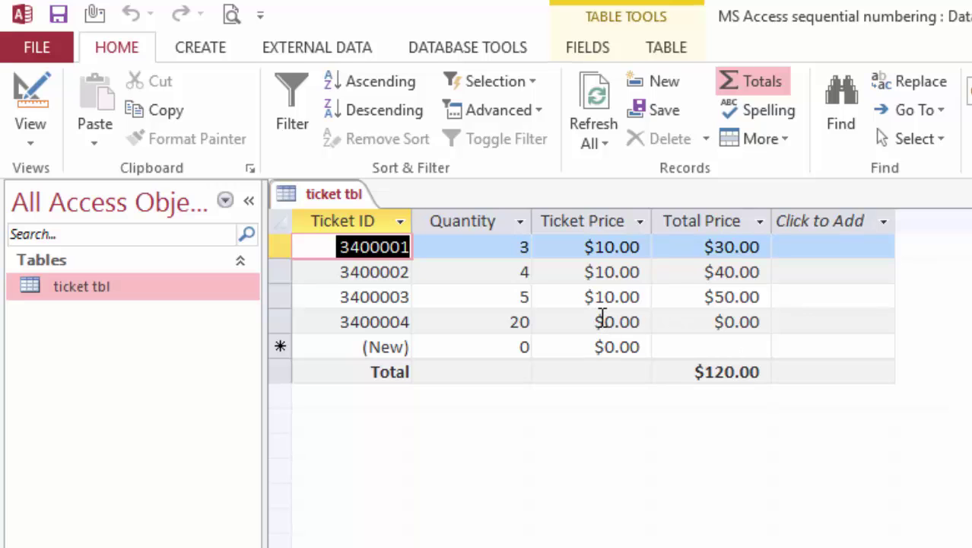
- Set ticket 3400004's price to $10.00, raising the Total Price sum to $320.00
drag(602, 319, 641, 323)
text(1)
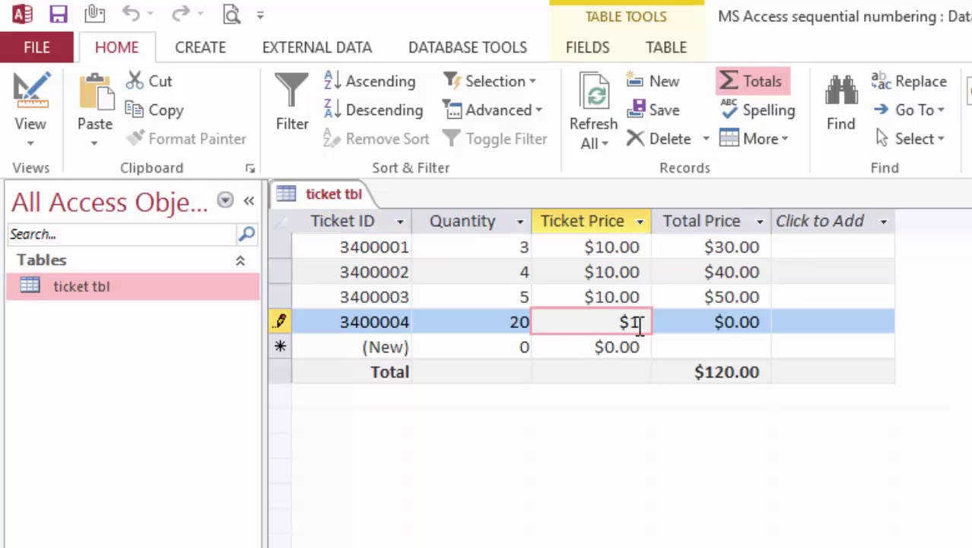
text(0)
key(Tab)
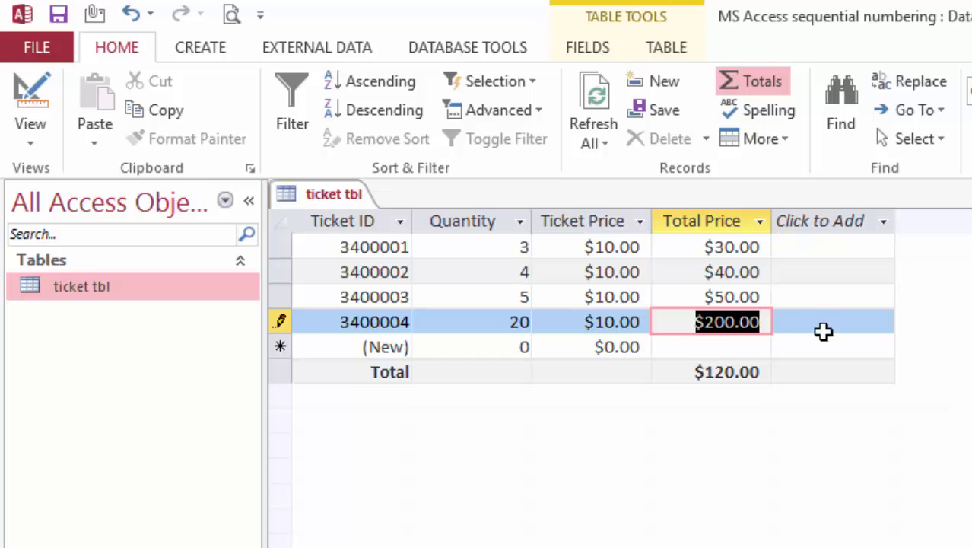
click(765, 372)
click(790, 356)
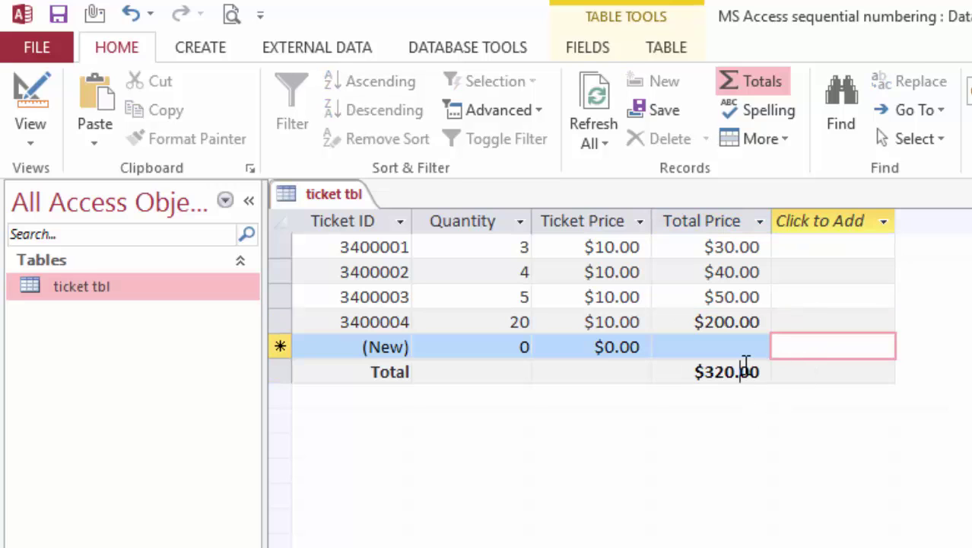
click(759, 374)
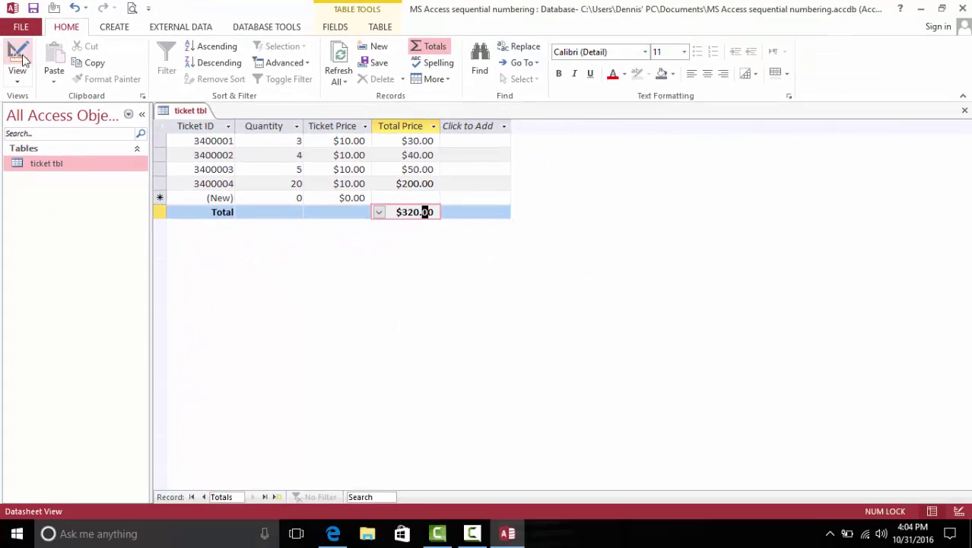
- Change the Ticket Price Default Value from 0 to 10 in Design view
click(27, 82)
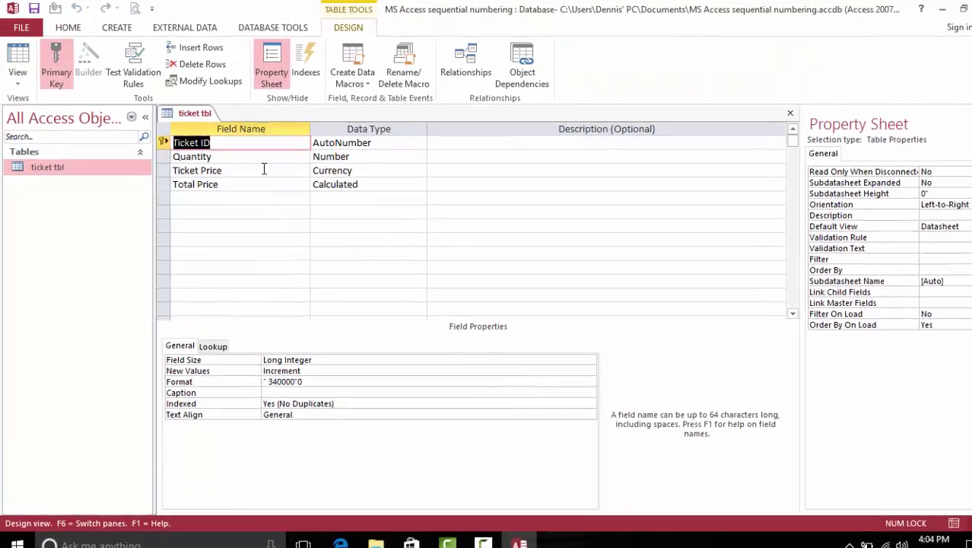
click(355, 166)
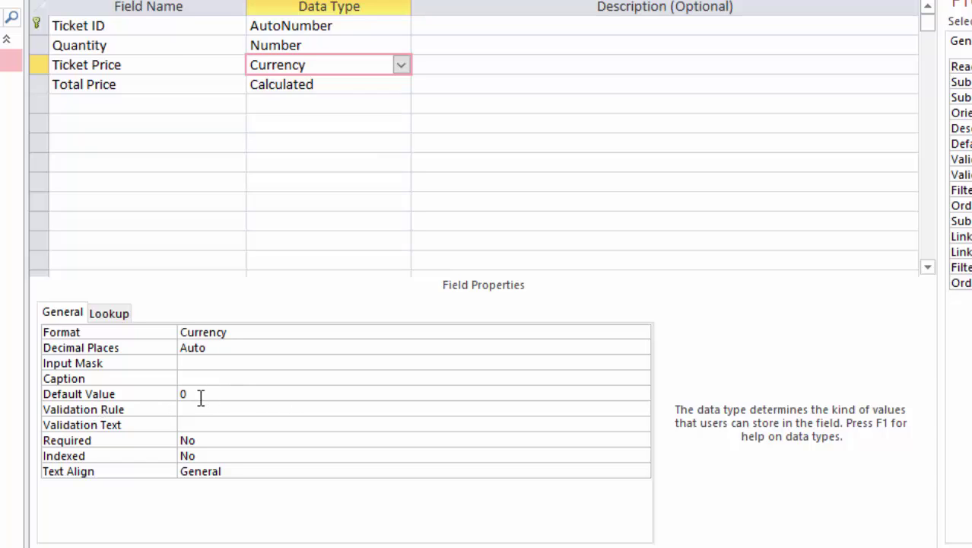
click(172, 398)
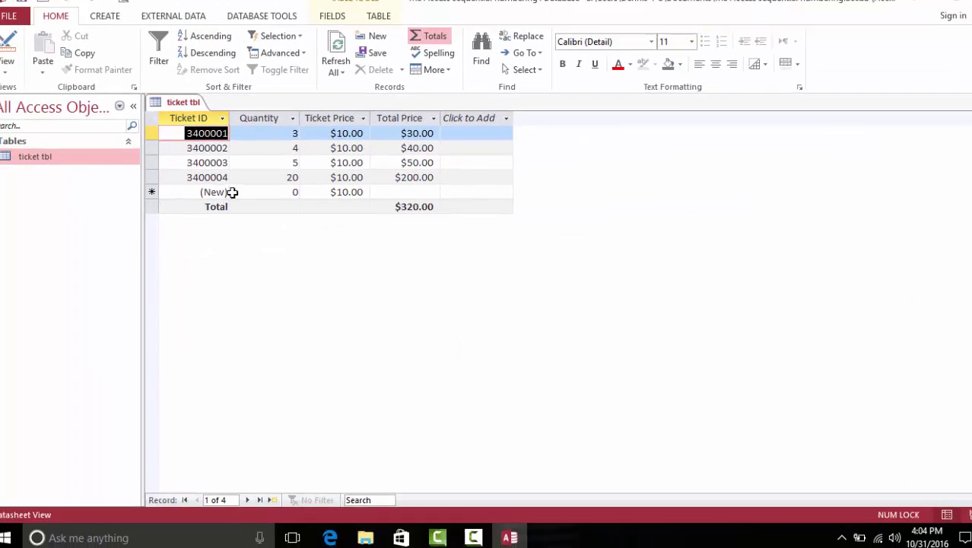
- Add ticket 3400005 with quantity 2 at the default $10.00 price
double_click(296, 192)
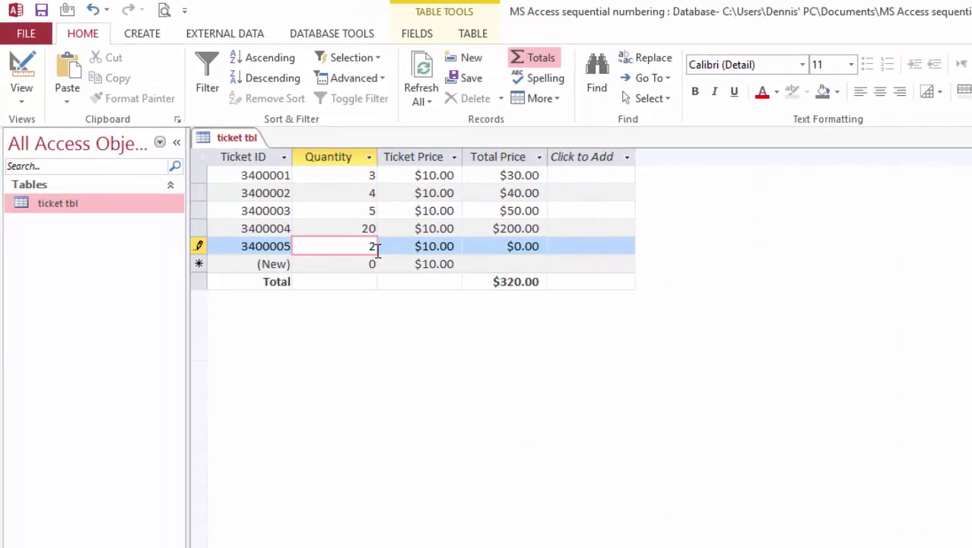
click(545, 263)
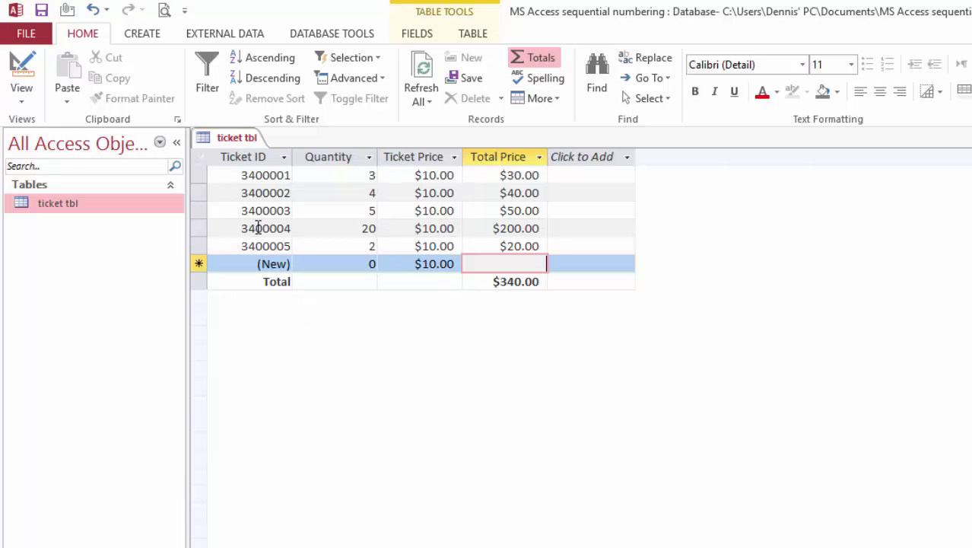
- Review the Ticket Price default and the Ticket ID "340000" format in Design view
click(23, 68)
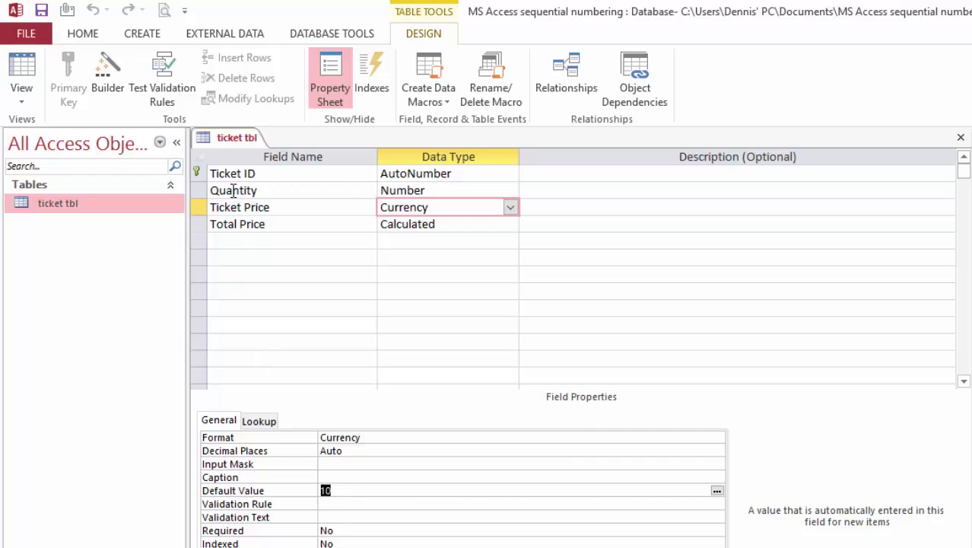
click(278, 174)
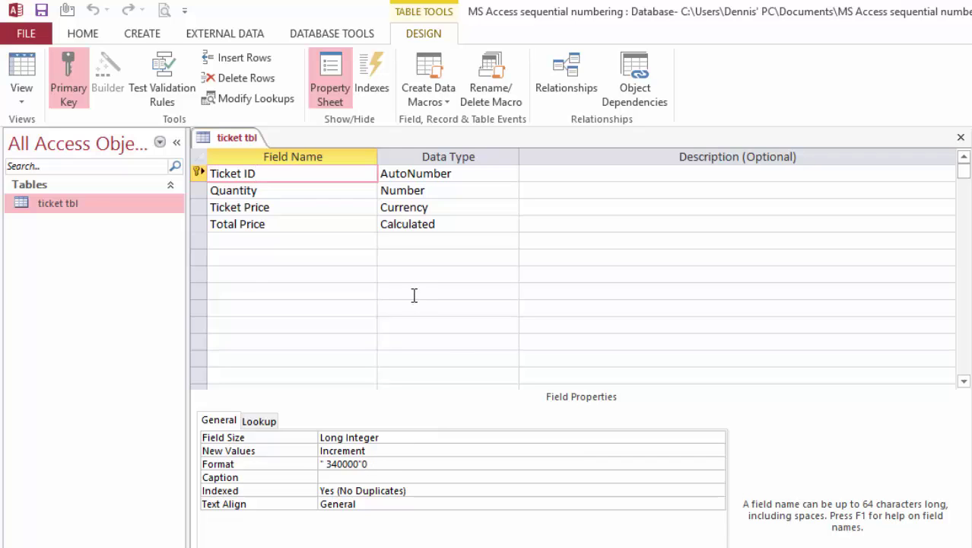
double_click(25, 82)
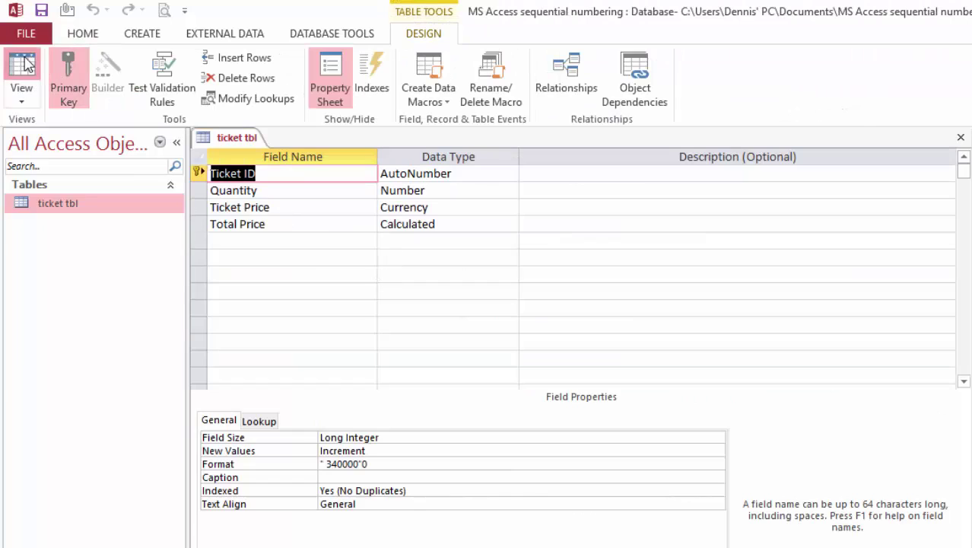